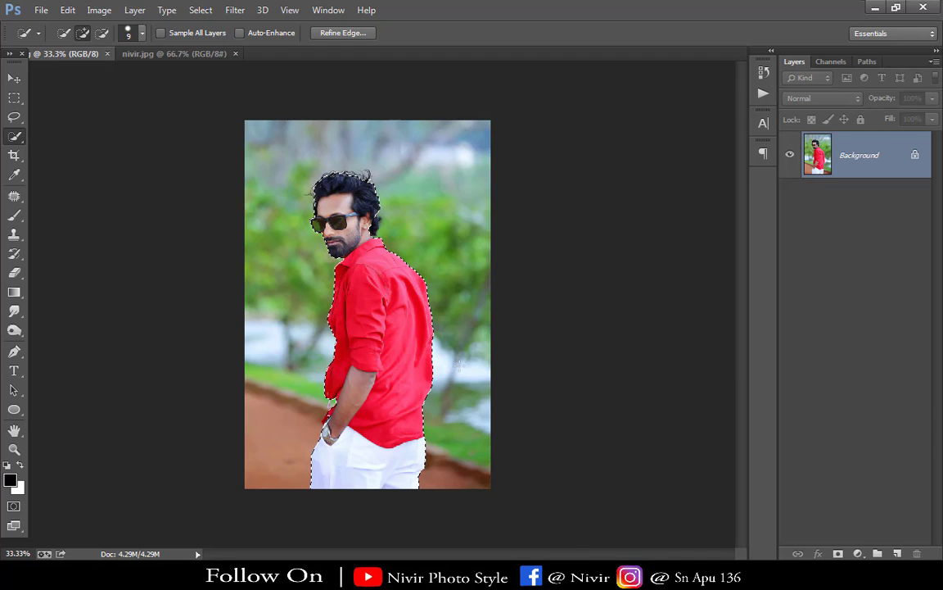
Examine the selection outline around the man from his trousers up to his hair
{"action": "key", "text": "ctrl+plus"}
{"action": "key", "text": "ctrl+plus"}
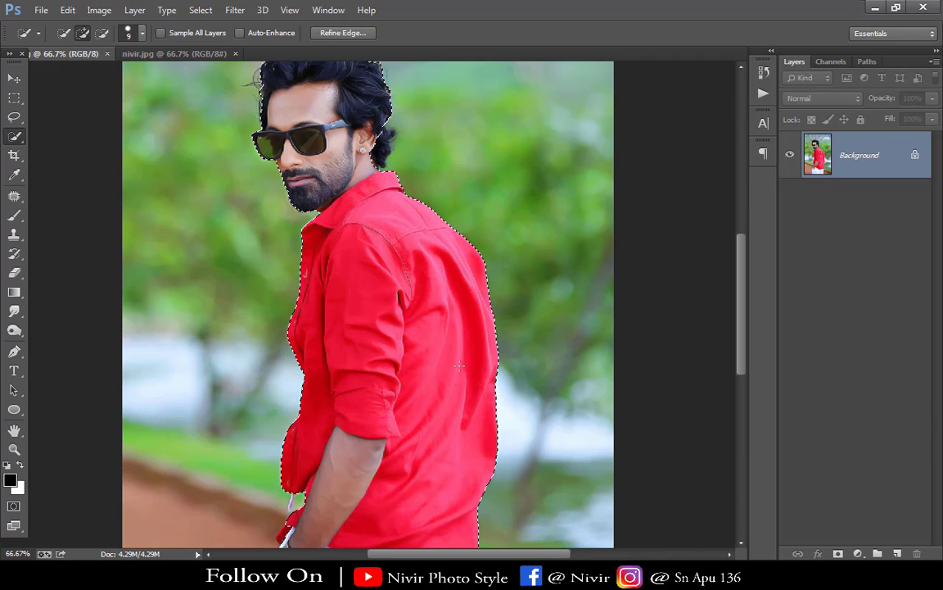
{"action": "scroll", "coordinate": [283, 140], "scroll_direction": "up", "scroll_amount": 2}
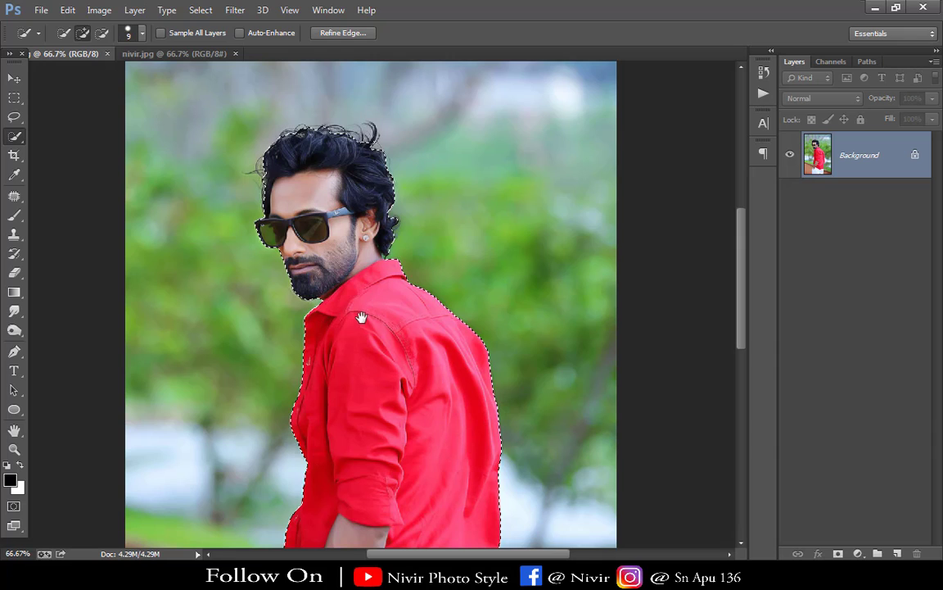
{"action": "left_click_drag", "start_coordinate": [361, 317], "coordinate": [358, 143]}
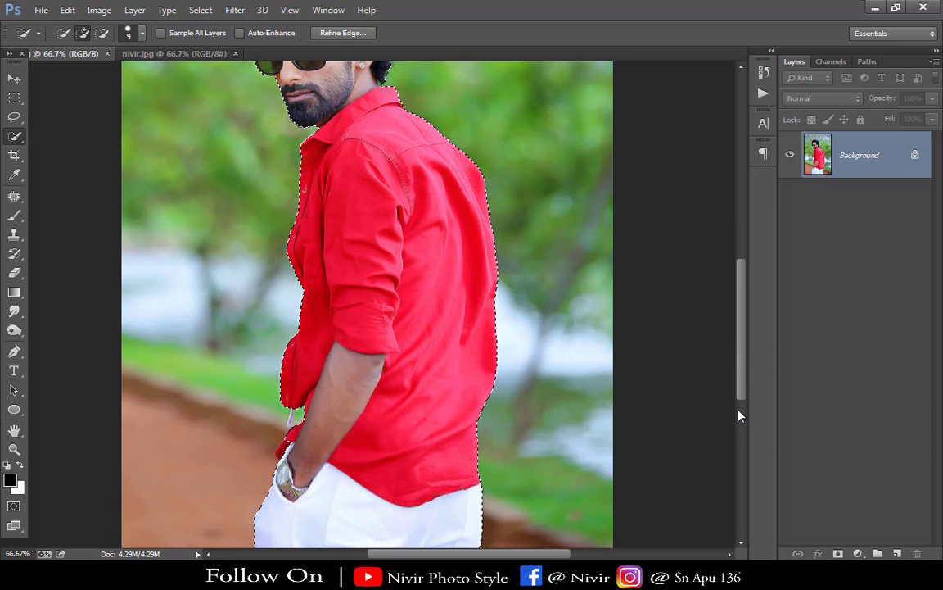
{"action": "left_click_drag", "start_coordinate": [743, 380], "coordinate": [663, 410]}
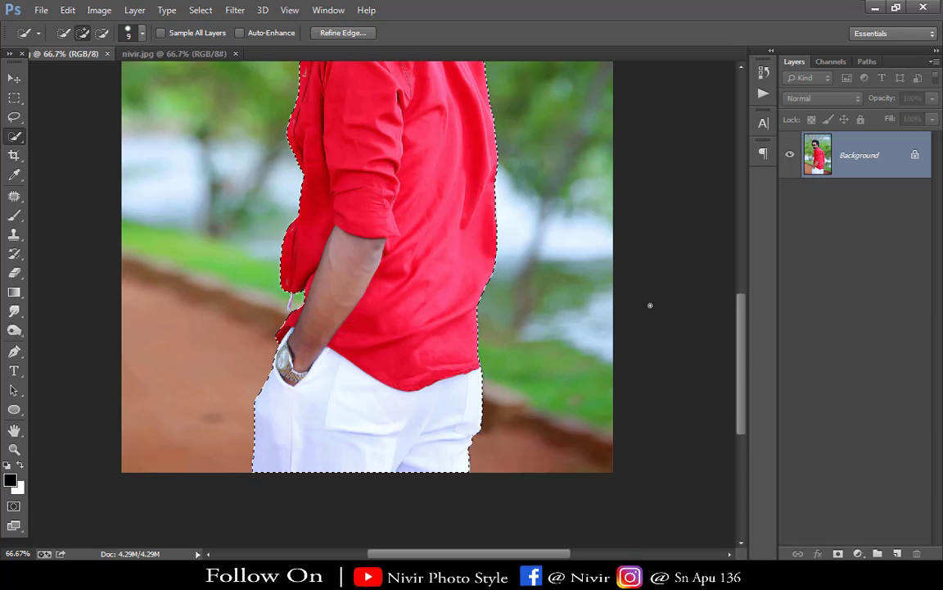
{"action": "left_click_drag", "start_coordinate": [743, 358], "coordinate": [743, 281]}
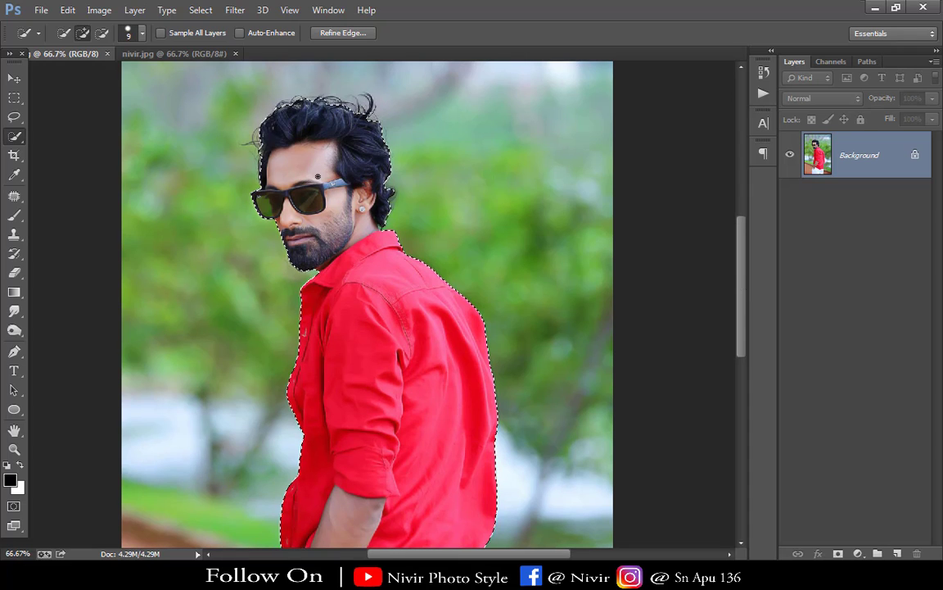
{"action": "key", "text": "ctrl+plus"}
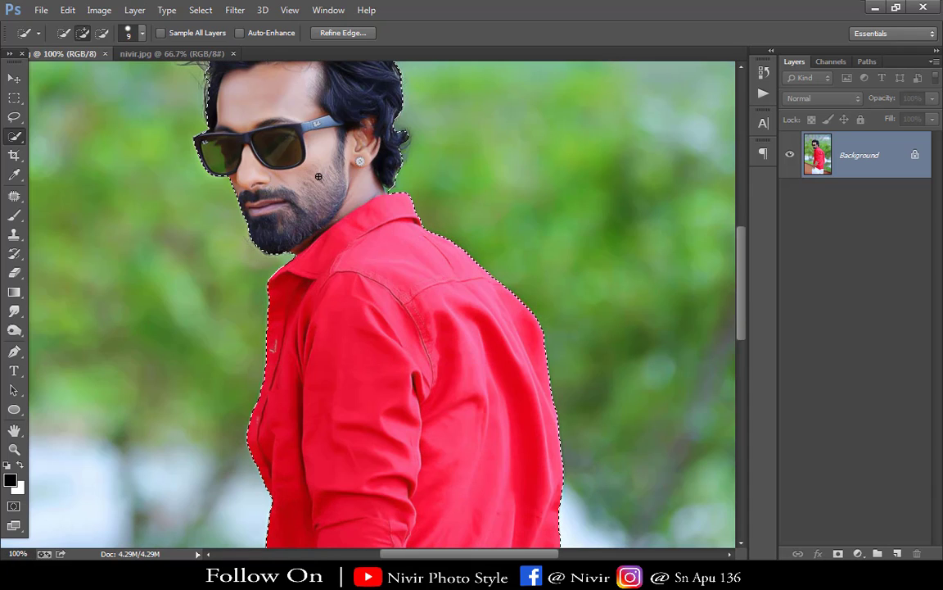
{"action": "scroll", "coordinate": [665, 287], "scroll_direction": "up", "scroll_amount": 4}
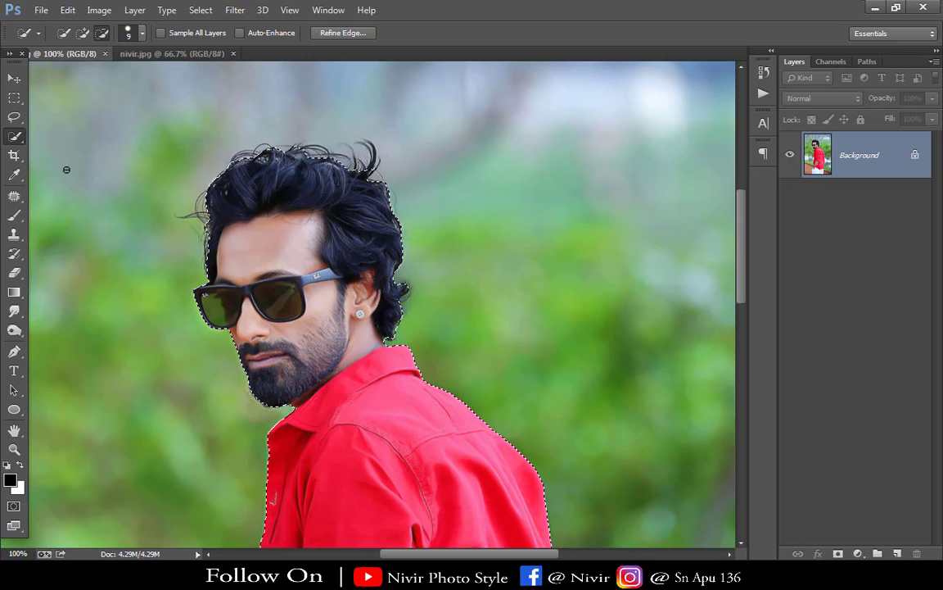
{"action": "left_click", "coordinate": [70, 34]}
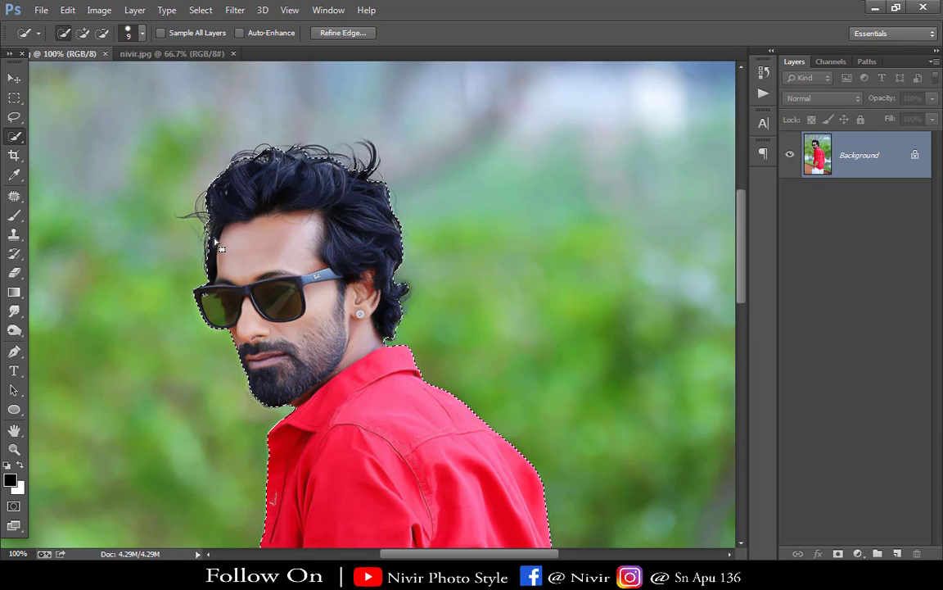
{"action": "key", "text": "ctrl+d"}
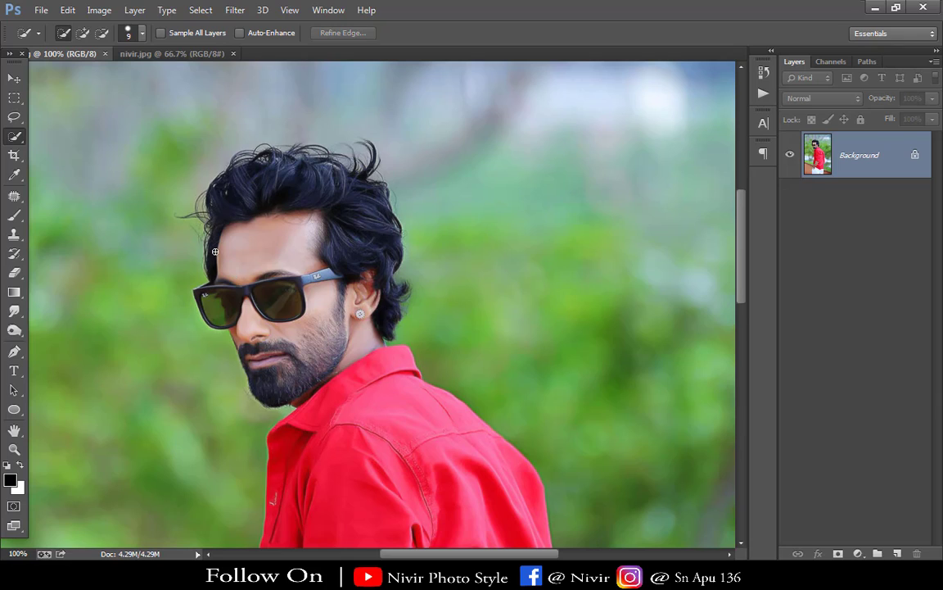
{"action": "key", "text": "ctrl+shift+d"}
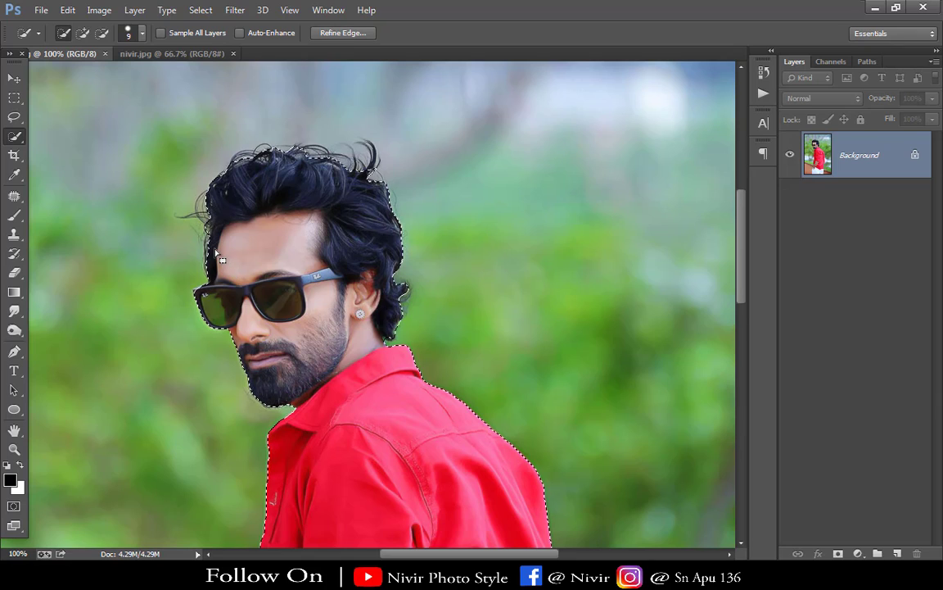
Add the raised strand of hair on top of the head to the selection and hide the background with a layer mask
{"action": "left_click", "coordinate": [83, 35]}
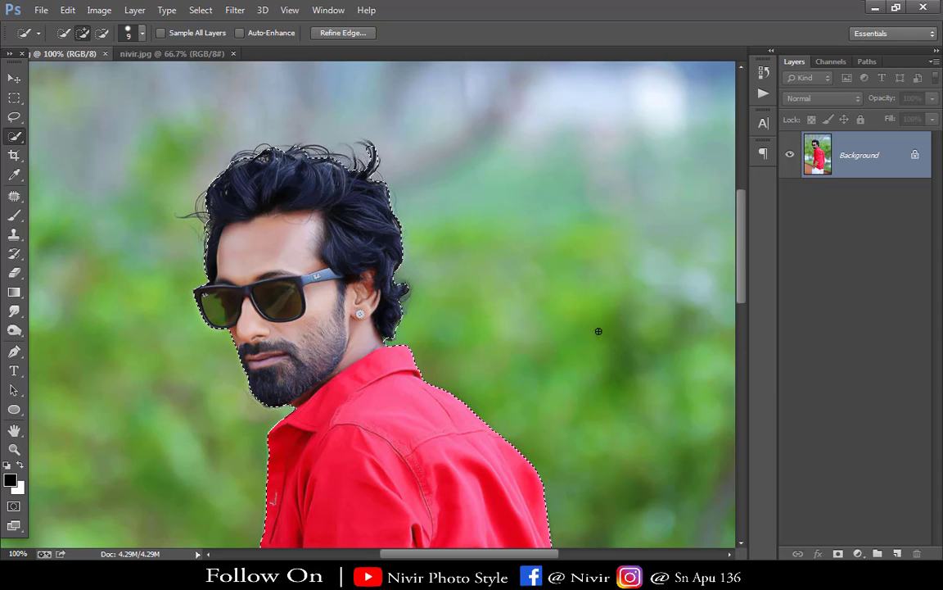
{"action": "left_click_drag", "start_coordinate": [743, 276], "coordinate": [745, 374]}
{"action": "key", "text": "ctrl+minus"}
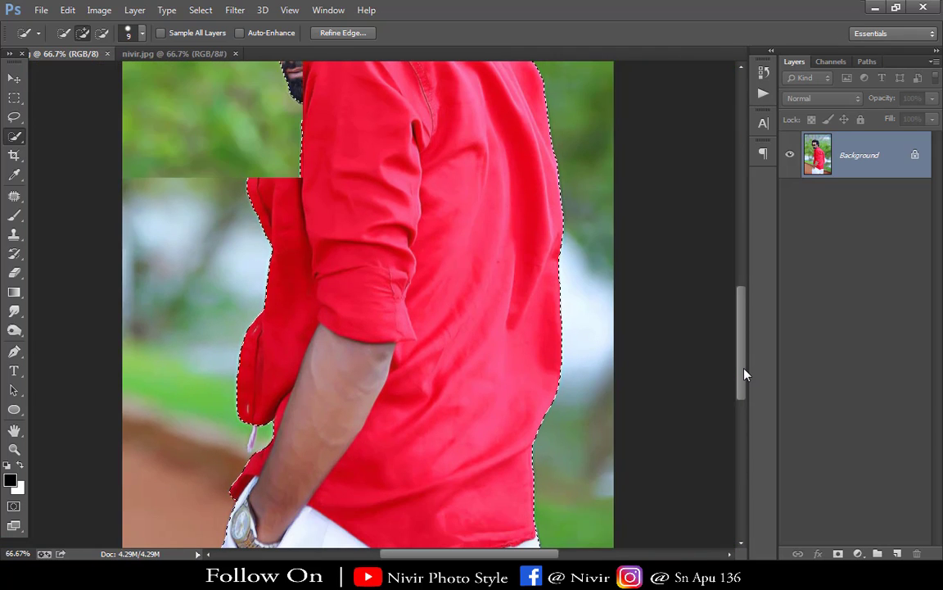
{"action": "key", "text": "ctrl+minus"}
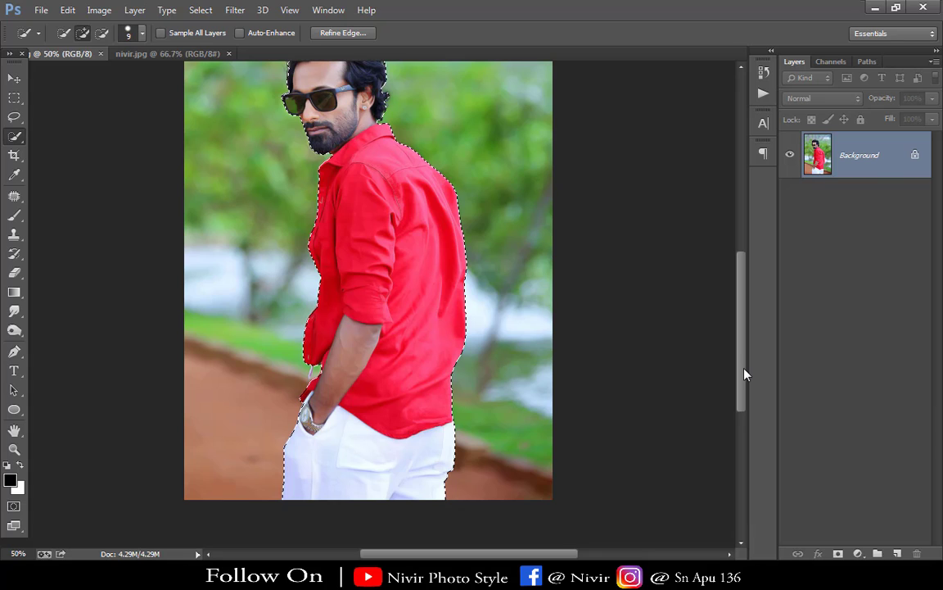
{"action": "left_click_drag", "start_coordinate": [745, 374], "coordinate": [741, 351]}
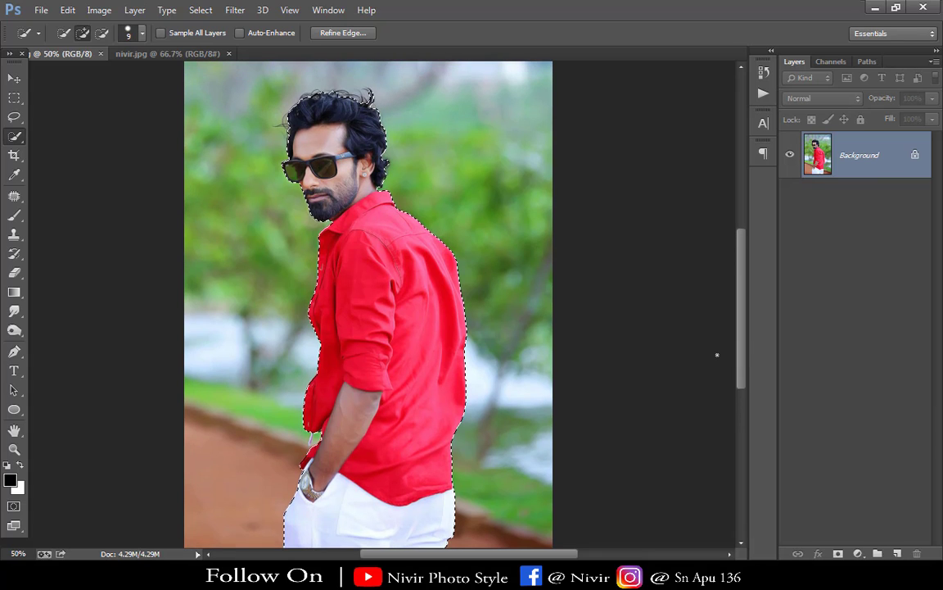
{"action": "key", "text": "ctrl+minus"}
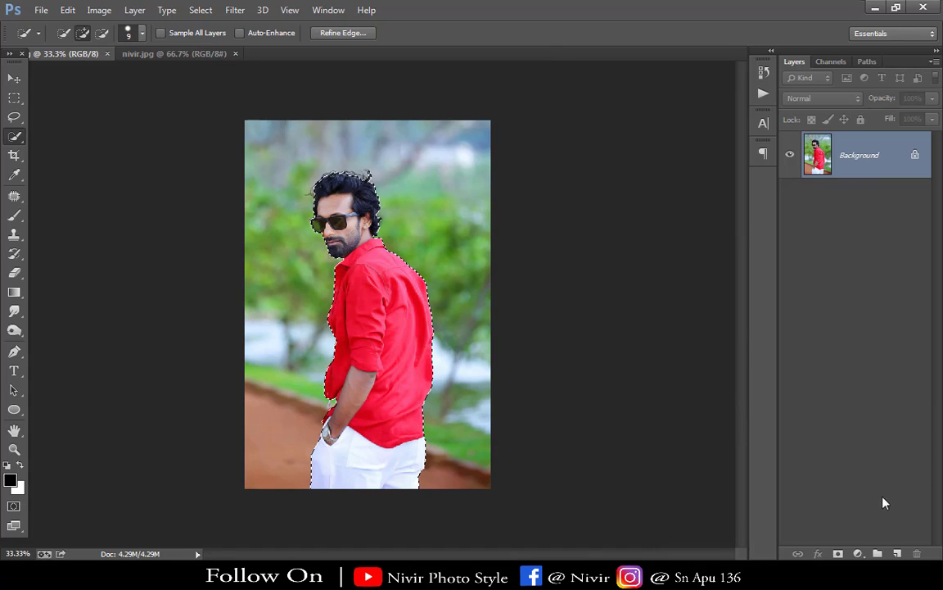
{"action": "left_click", "coordinate": [839, 555]}
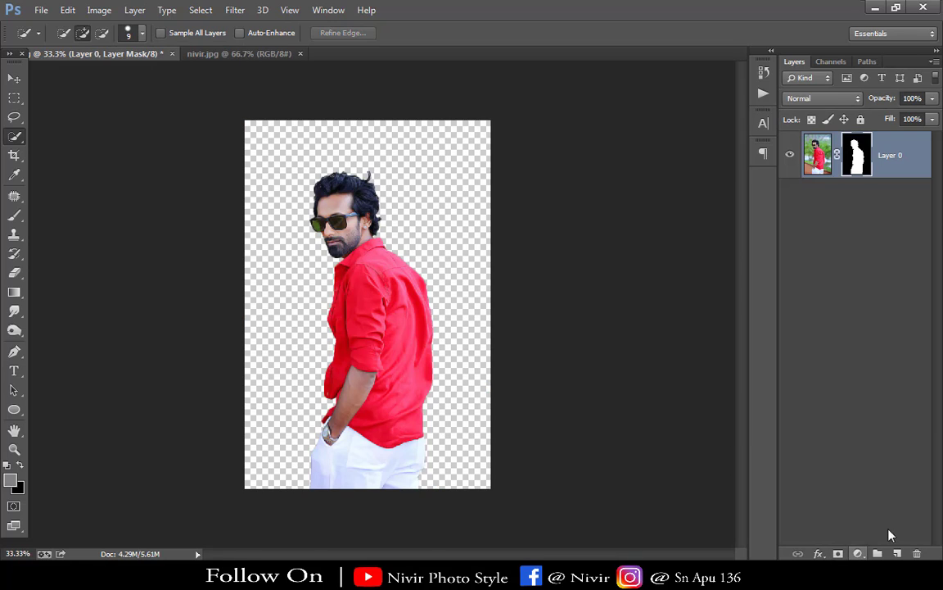
Refine the layer mask along the hair edges on the top and front of the head with a size 35 refine brush
{"action": "right_click", "coordinate": [856, 162]}
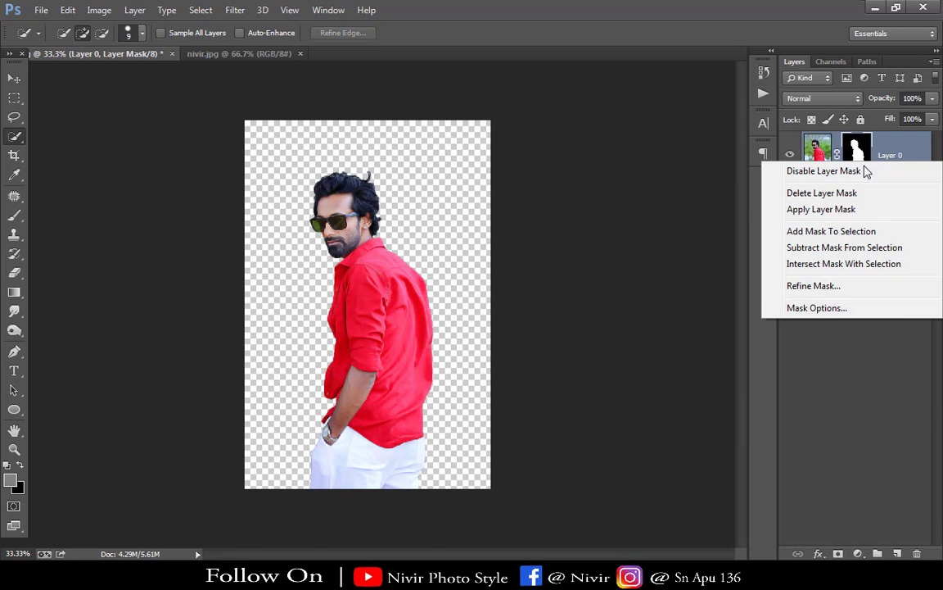
{"action": "left_click", "coordinate": [822, 291]}
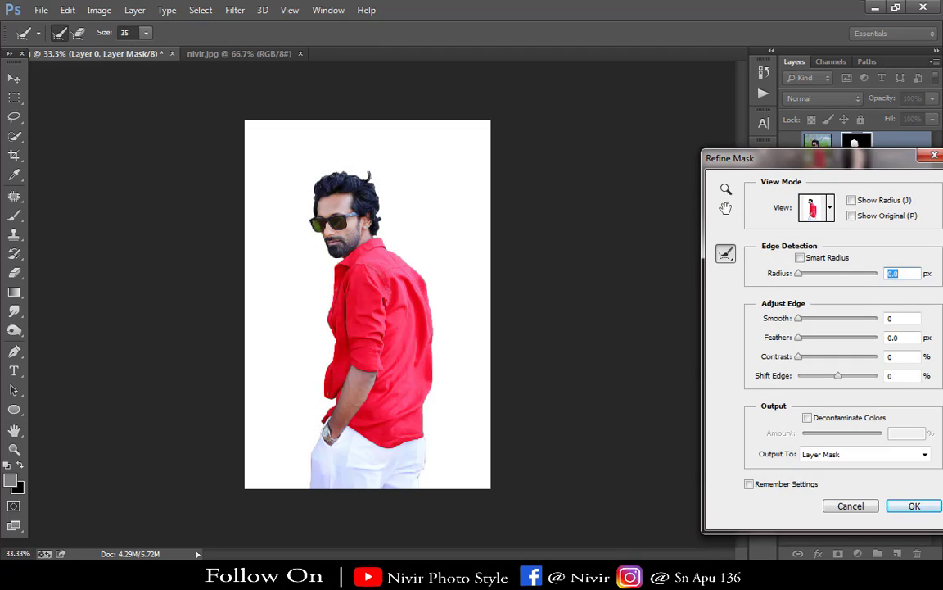
{"action": "key", "text": "ctrl+plus"}
{"action": "key", "text": "ctrl+plus"}
{"action": "key", "text": "ctrl+plus"}
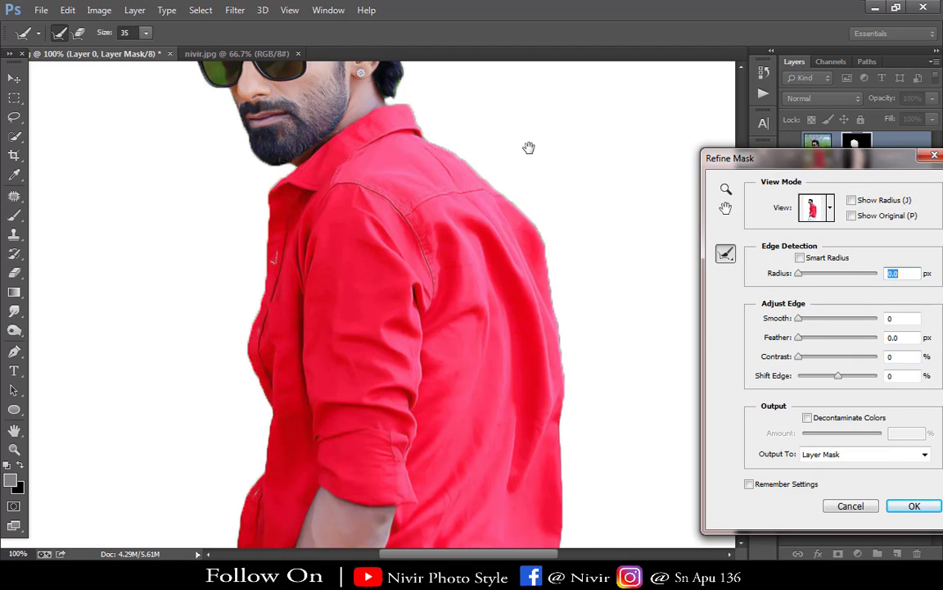
{"action": "left_click_drag", "start_coordinate": [529, 148], "coordinate": [600, 438]}
{"action": "mouse_move", "coordinate": [450, 211]}
{"action": "left_mouse_down"}
{"action": "mouse_move", "coordinate": [444, 179]}
{"action": "mouse_move", "coordinate": [431, 214]}
{"action": "mouse_move", "coordinate": [417, 202]}
{"action": "mouse_move", "coordinate": [424, 214]}
{"action": "mouse_move", "coordinate": [464, 221]}
{"action": "mouse_move", "coordinate": [380, 185]}
{"action": "mouse_move", "coordinate": [358, 195]}
{"action": "mouse_move", "coordinate": [400, 207]}
{"action": "mouse_move", "coordinate": [407, 224]}
{"action": "mouse_move", "coordinate": [374, 206]}
{"action": "mouse_move", "coordinate": [449, 227]}
{"action": "left_mouse_up"}
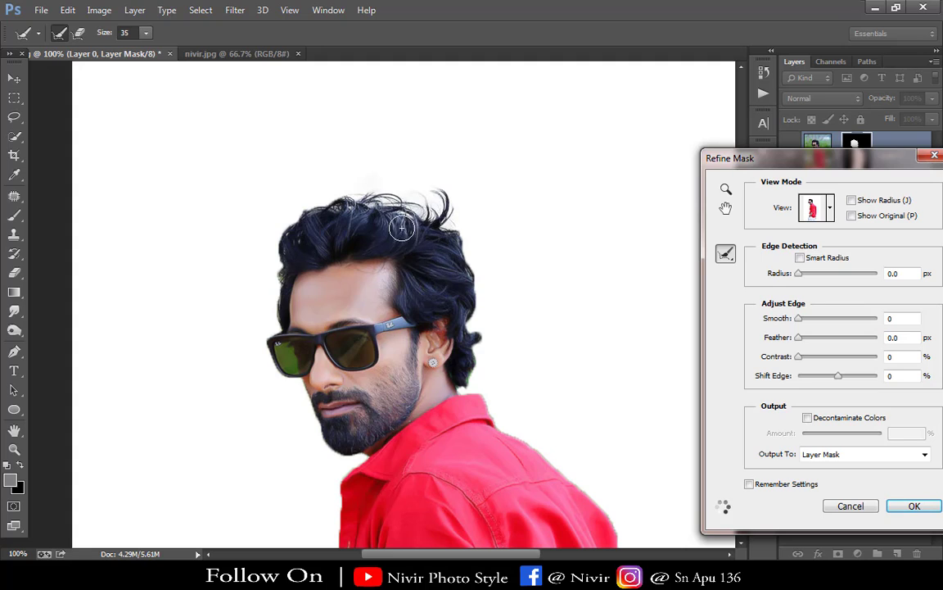
{"action": "mouse_move", "coordinate": [375, 211]}
{"action": "left_mouse_down"}
{"action": "mouse_move", "coordinate": [385, 216]}
{"action": "mouse_move", "coordinate": [369, 212]}
{"action": "mouse_move", "coordinate": [406, 204]}
{"action": "mouse_move", "coordinate": [438, 217]}
{"action": "left_mouse_up"}
{"action": "mouse_move", "coordinate": [370, 218]}
{"action": "left_mouse_down"}
{"action": "mouse_move", "coordinate": [296, 209]}
{"action": "mouse_move", "coordinate": [275, 259]}
{"action": "mouse_move", "coordinate": [284, 269]}
{"action": "mouse_move", "coordinate": [323, 258]}
{"action": "mouse_move", "coordinate": [279, 274]}
{"action": "mouse_move", "coordinate": [278, 264]}
{"action": "mouse_move", "coordinate": [271, 314]}
{"action": "left_mouse_up"}
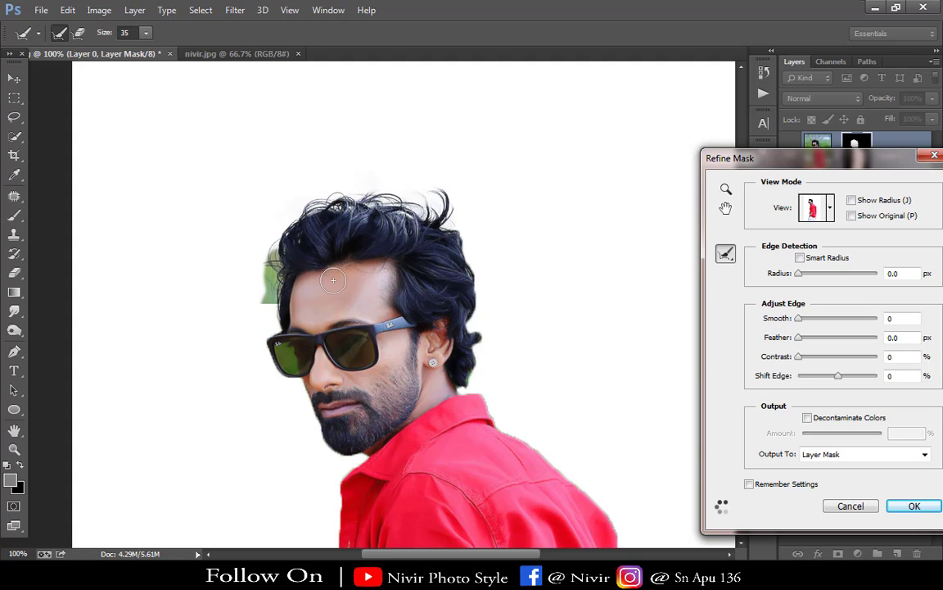
Refine the mask around the hair behind the ear, and accept the refinement with Contrast set to 31%
{"action": "left_click_drag", "start_coordinate": [480, 320], "coordinate": [475, 337]}
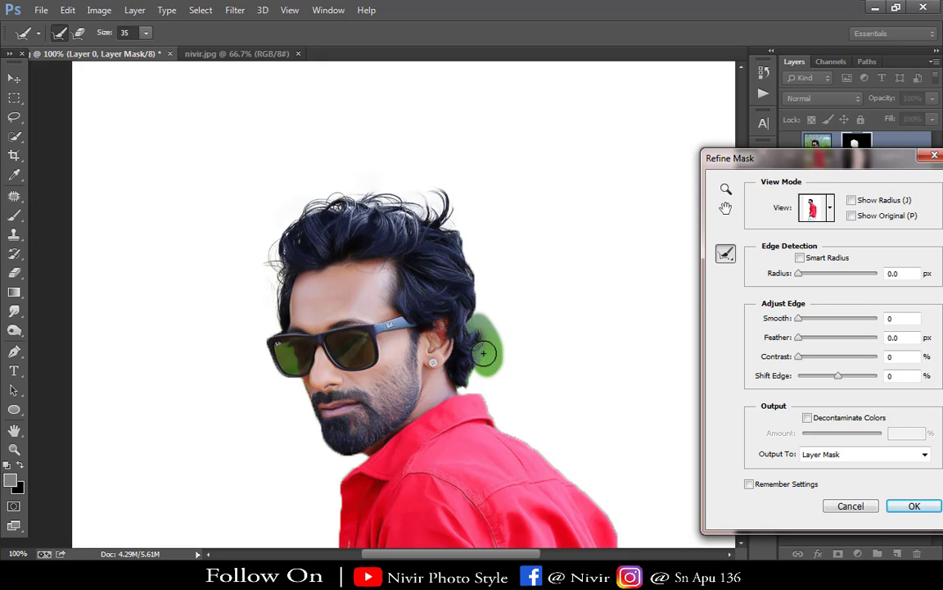
{"action": "mouse_move", "coordinate": [479, 379]}
{"action": "left_mouse_down"}
{"action": "mouse_move", "coordinate": [463, 386]}
{"action": "mouse_move", "coordinate": [485, 322]}
{"action": "left_mouse_up"}
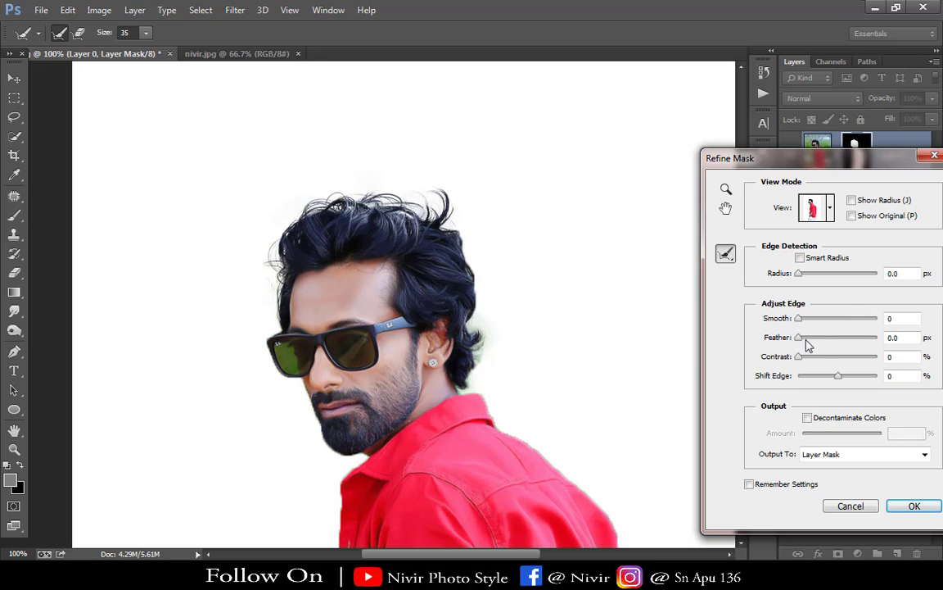
{"action": "left_click_drag", "start_coordinate": [800, 357], "coordinate": [824, 366]}
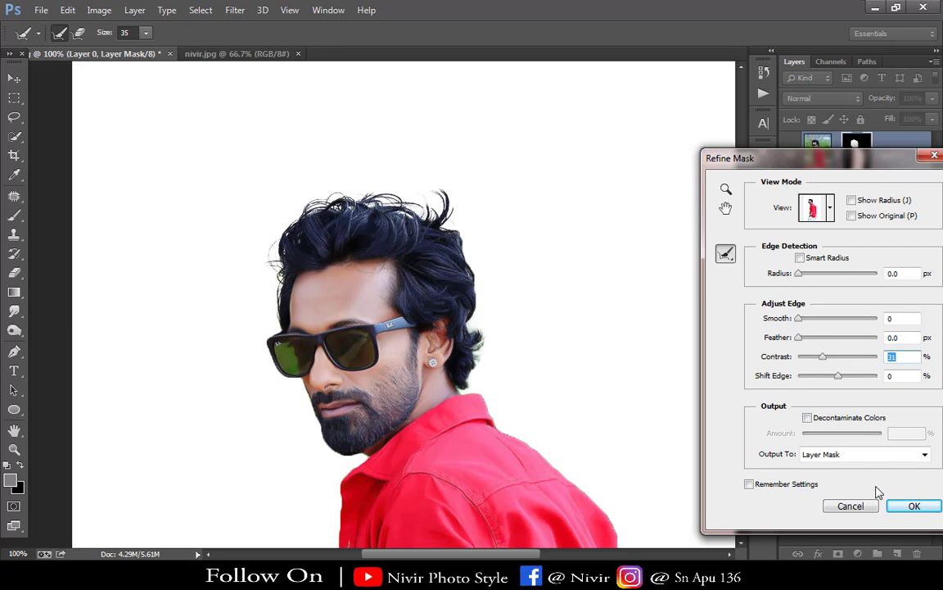
{"action": "left_click", "coordinate": [900, 507]}
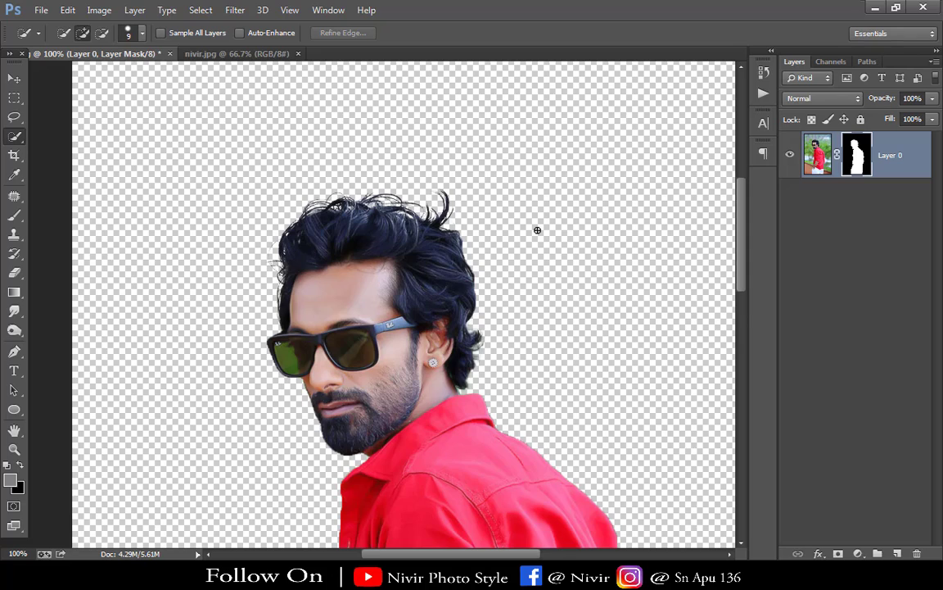
Apply the refined layer mask permanently to the man's layer
{"action": "key", "text": "ctrl+minus"}
{"action": "key", "text": "ctrl+minus"}
{"action": "key", "text": "ctrl+minus"}
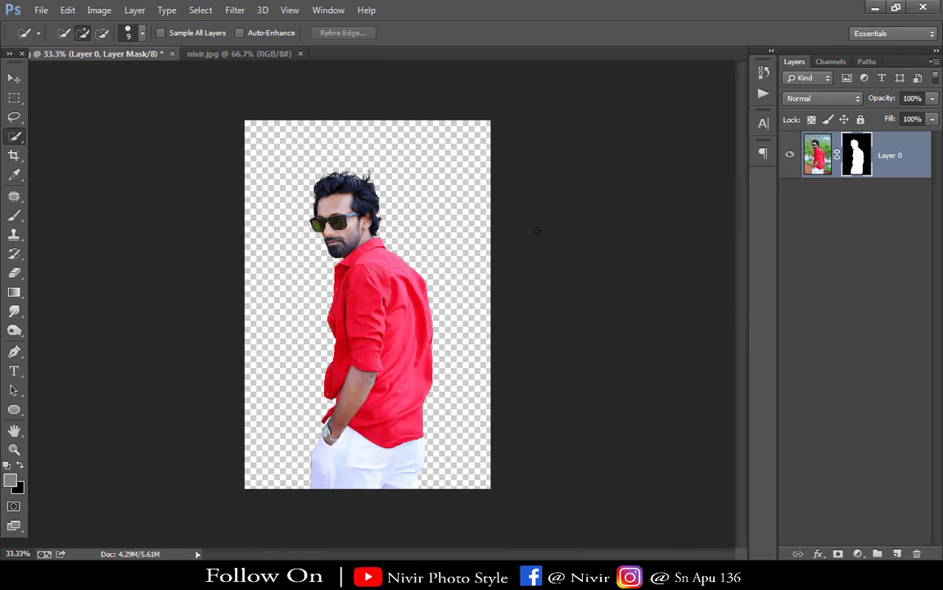
{"action": "right_click", "coordinate": [856, 153]}
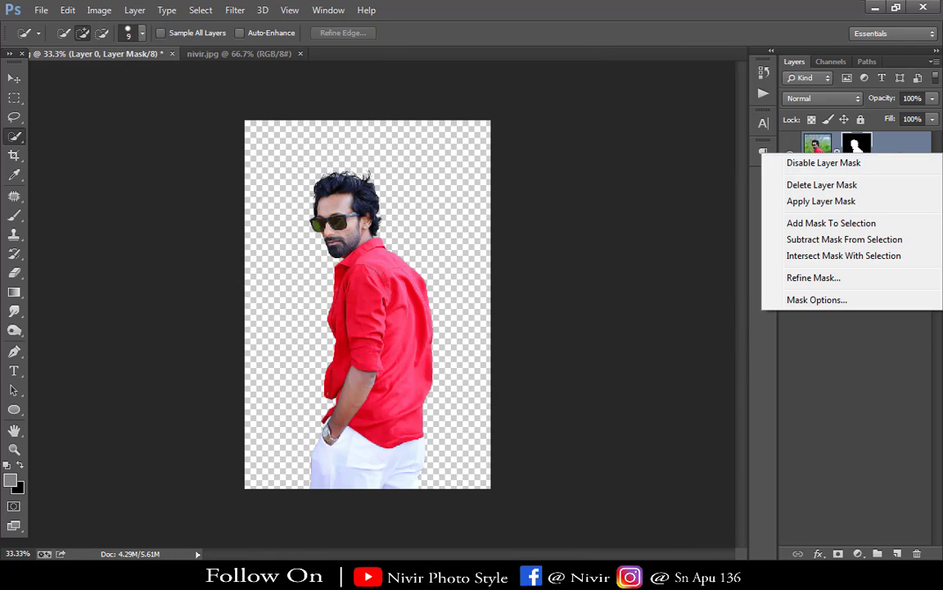
{"action": "left_click", "coordinate": [819, 201]}
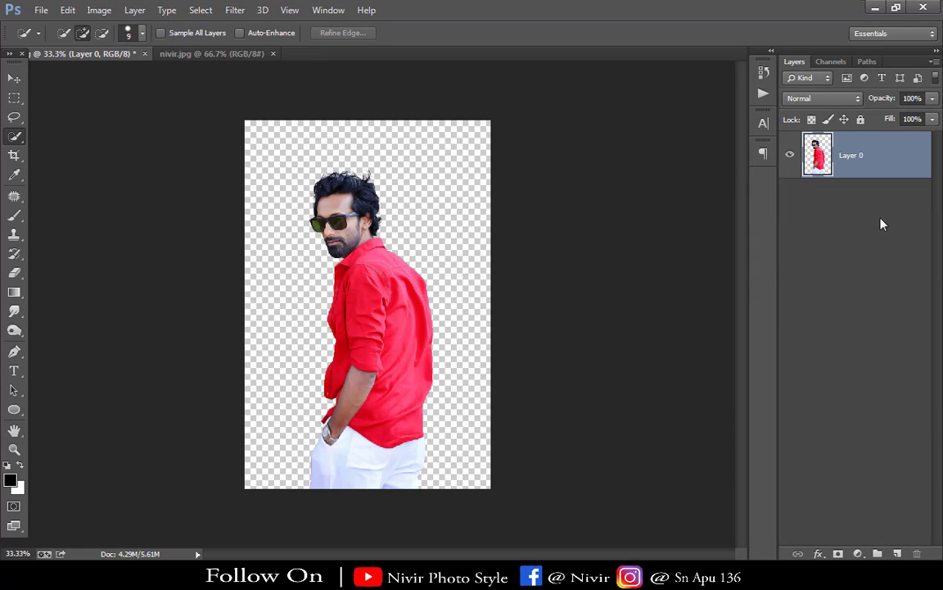
View the green forest image nivir.jpg and return to the cut-out of the man
{"action": "left_click", "coordinate": [200, 53]}
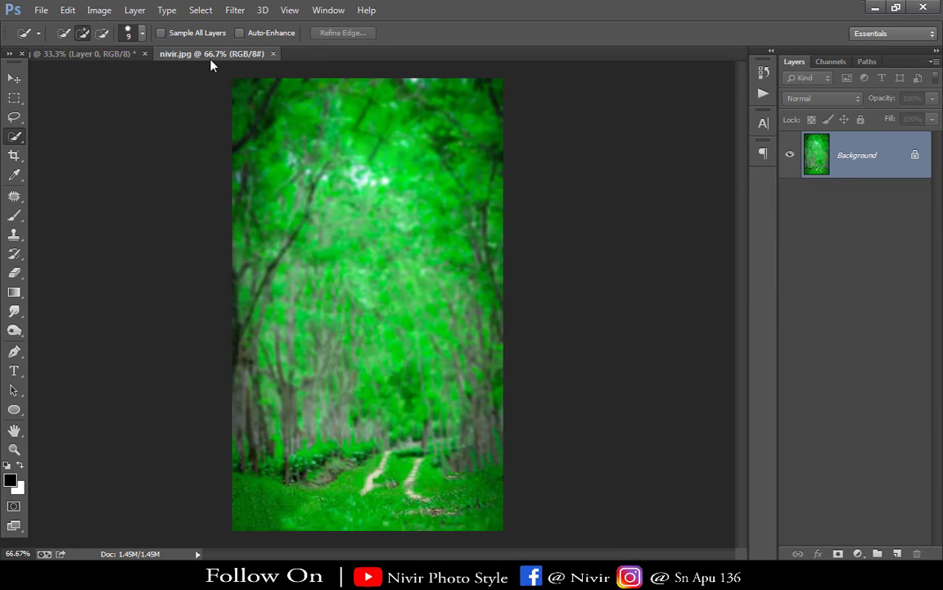
{"action": "left_click", "coordinate": [15, 80]}
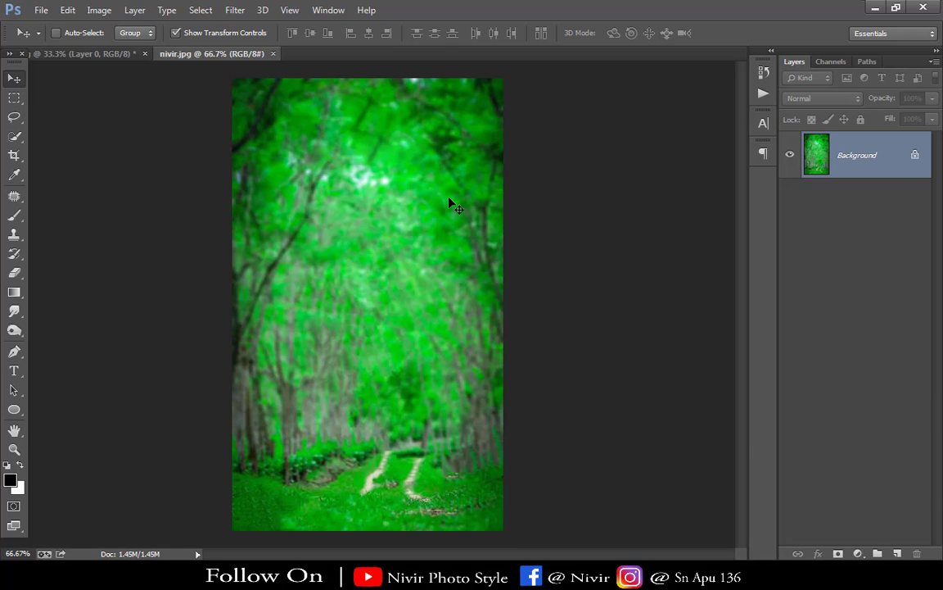
{"action": "left_click", "coordinate": [99, 53]}
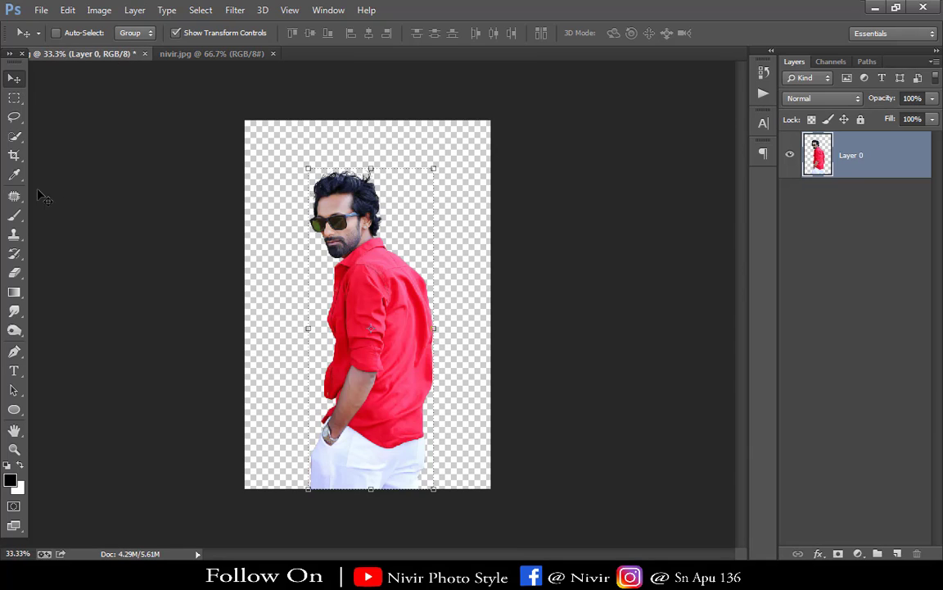
Crop outward to extend the transparent canvas above the man and on both sides of him, and commit the crop
{"action": "left_click", "coordinate": [14, 155]}
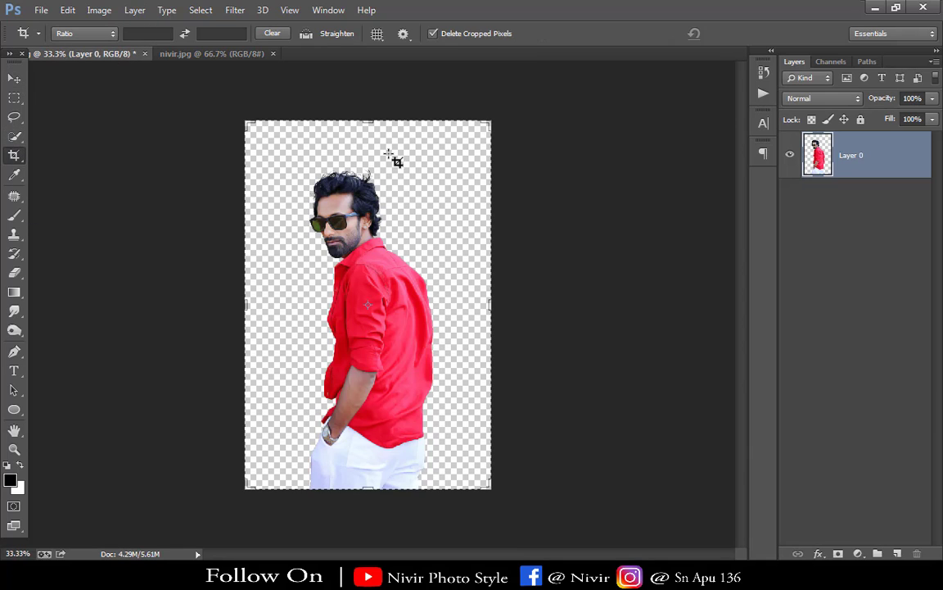
{"action": "left_click_drag", "start_coordinate": [366, 122], "coordinate": [366, 84]}
{"action": "left_click_drag", "start_coordinate": [491, 304], "coordinate": [509, 304]}
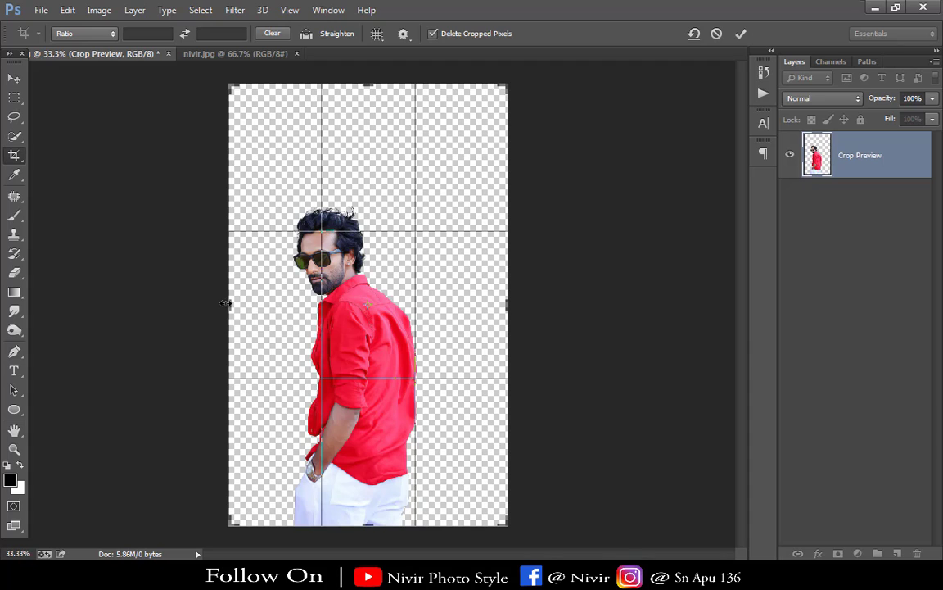
{"action": "left_click_drag", "start_coordinate": [225, 304], "coordinate": [211, 305]}
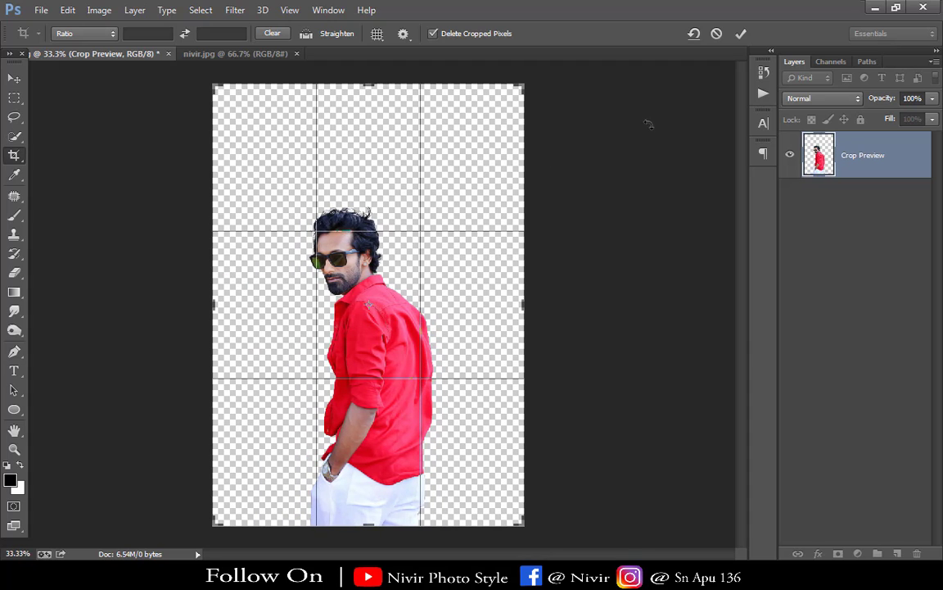
{"action": "left_click", "coordinate": [741, 35]}
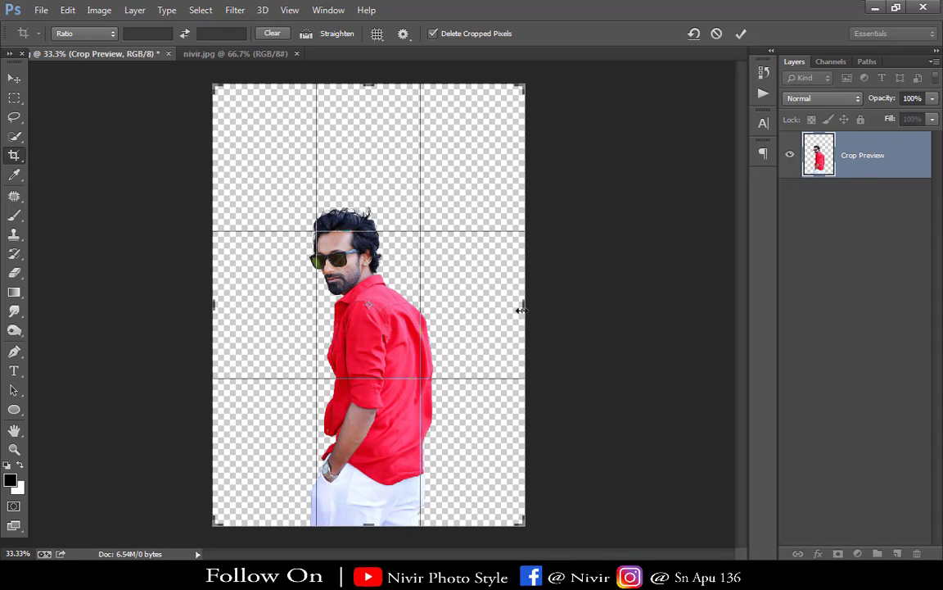
{"action": "left_click_drag", "start_coordinate": [520, 308], "coordinate": [516, 306]}
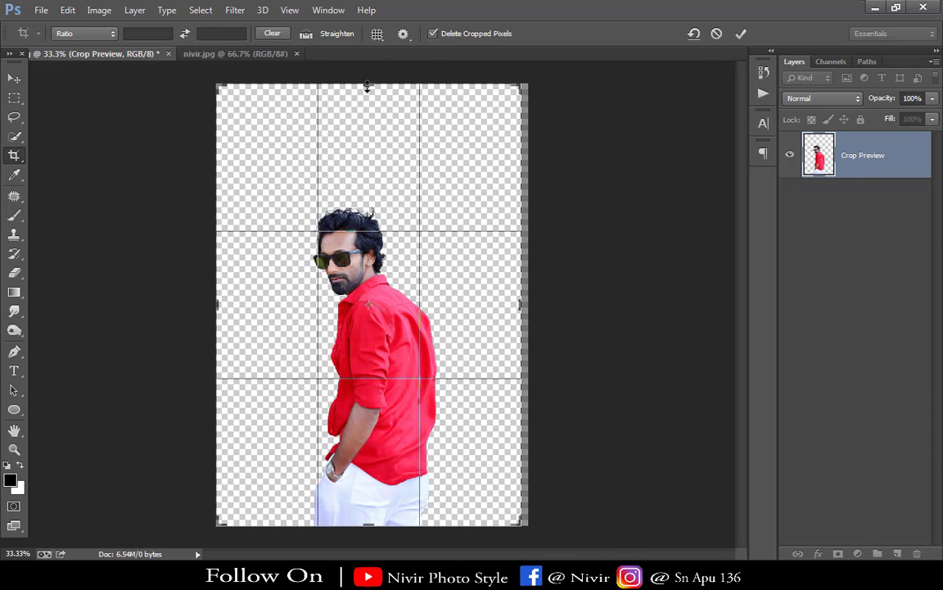
{"action": "left_click_drag", "start_coordinate": [367, 86], "coordinate": [367, 91]}
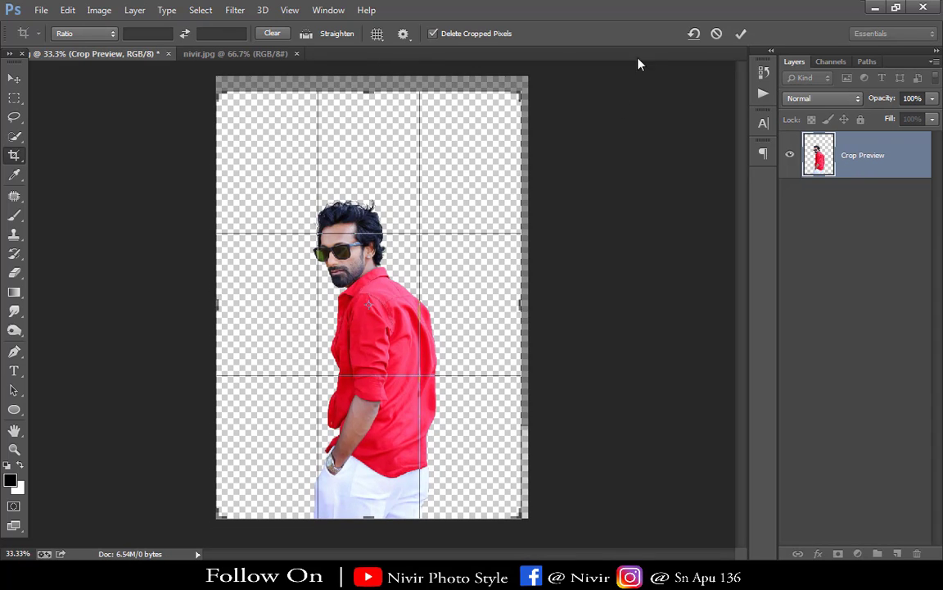
{"action": "left_click", "coordinate": [741, 34]}
{"action": "key", "text": "ctrl+plus"}
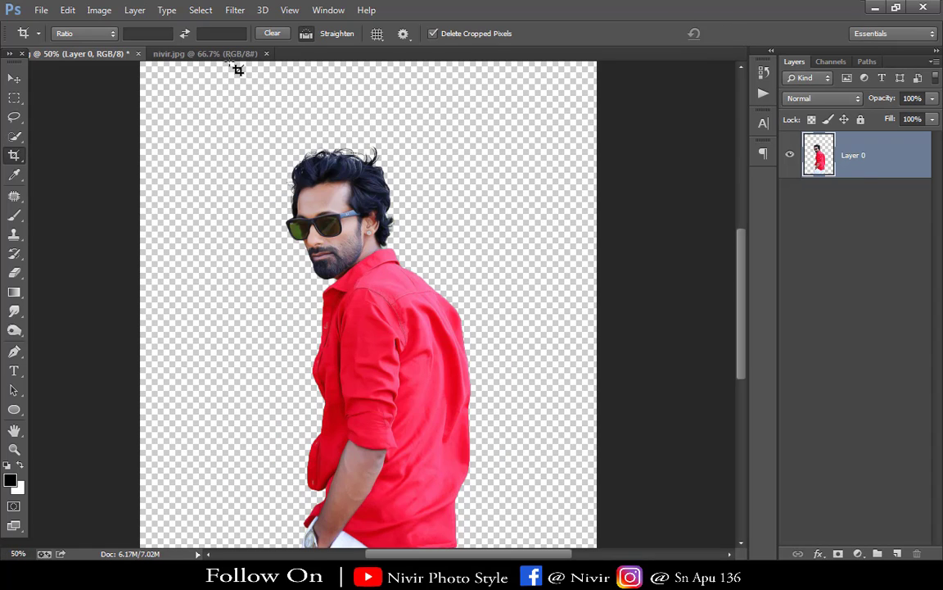
{"action": "key", "text": "ctrl+minus"}
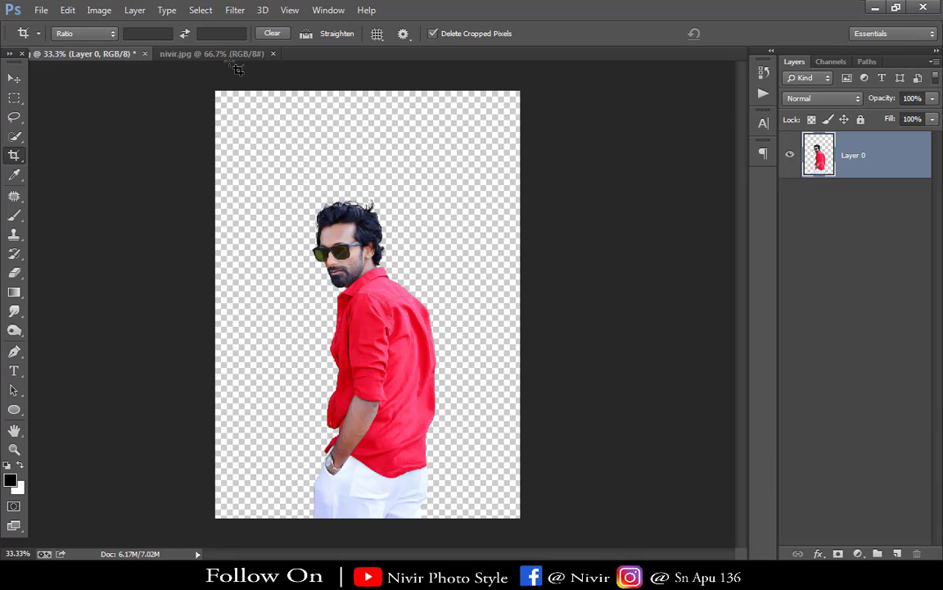
Bring the green forest image from nivir.jpg into the man's document as a new layer at the canvas's upper-left corner
{"action": "left_click", "coordinate": [189, 51]}
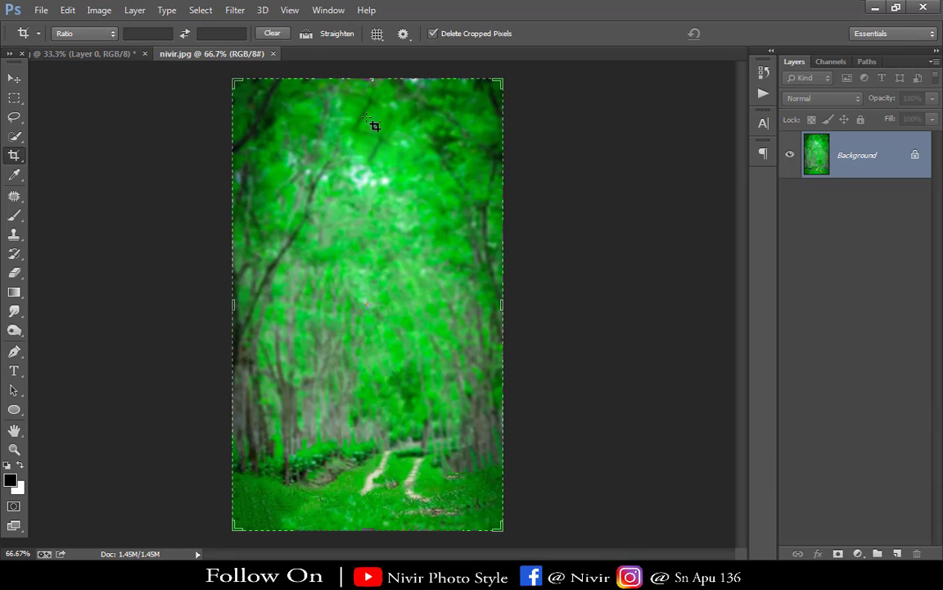
{"action": "left_click", "coordinate": [15, 80]}
{"action": "left_click_drag", "start_coordinate": [300, 125], "coordinate": [246, 133]}
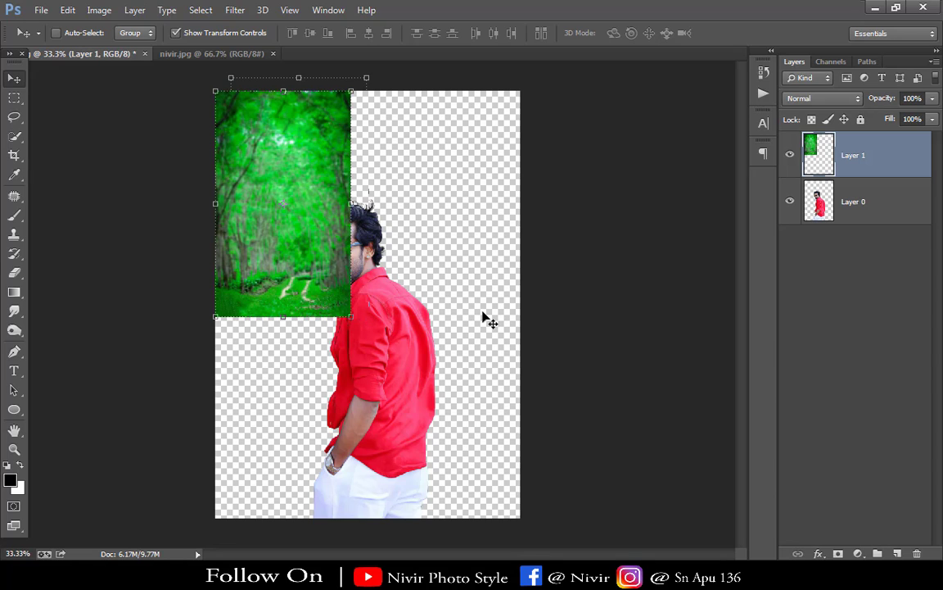
Scale the forest layer to about 224.64% width and 189.13% height so it fills the whole canvas
{"action": "key", "text": "ctrl+t"}
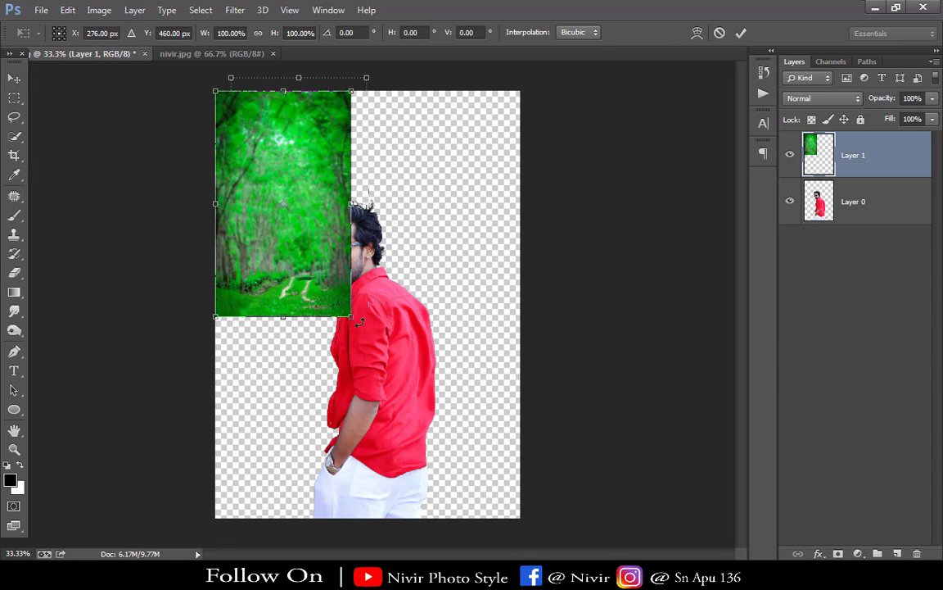
{"action": "left_click_drag", "start_coordinate": [354, 319], "coordinate": [522, 524]}
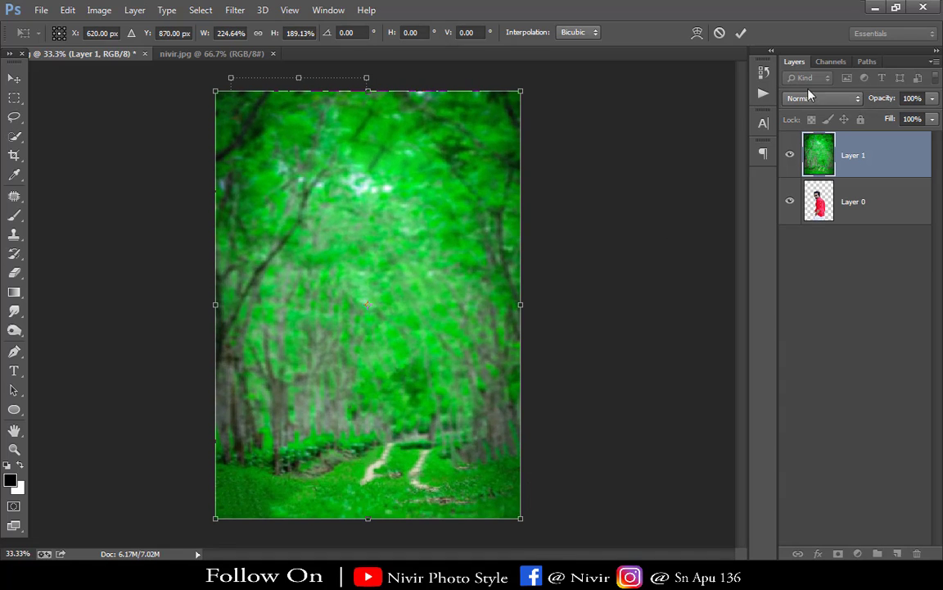
{"action": "left_click", "coordinate": [741, 34]}
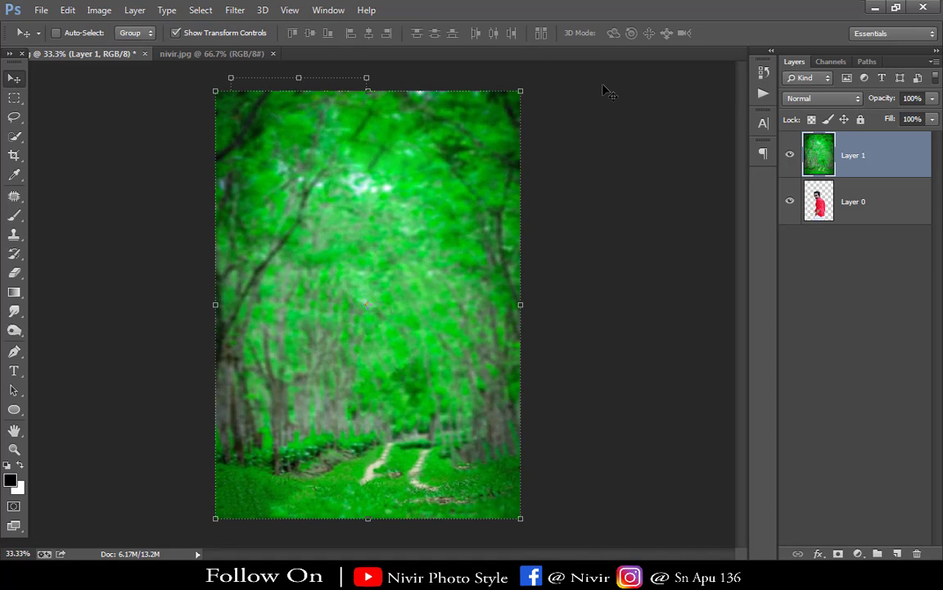
{"action": "key", "text": "ctrl+plus"}
{"action": "key", "text": "ctrl+minus"}
Turn off the transform controls and place the forest layer beneath the man's layer
{"action": "left_click", "coordinate": [175, 33]}
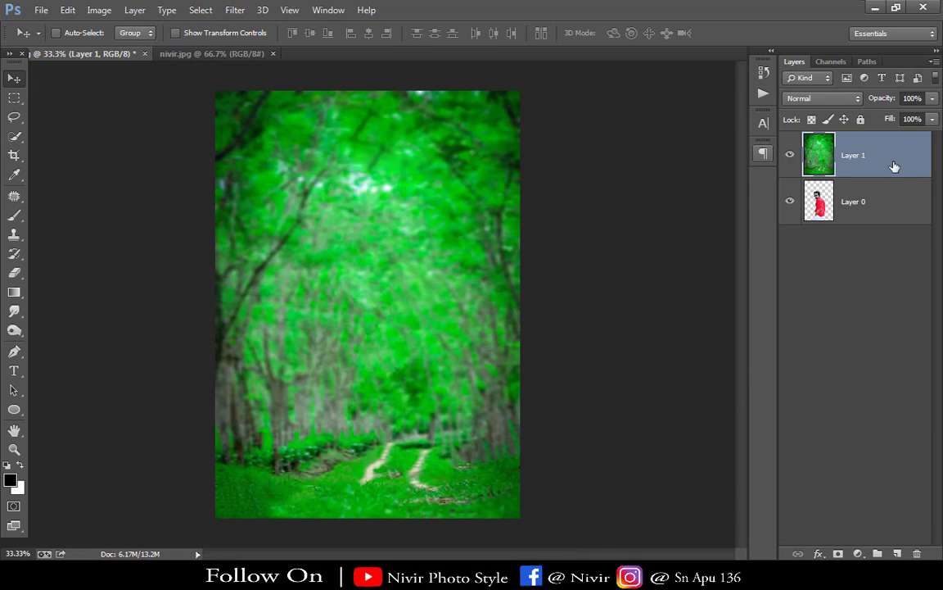
{"action": "left_click_drag", "start_coordinate": [893, 164], "coordinate": [884, 226]}
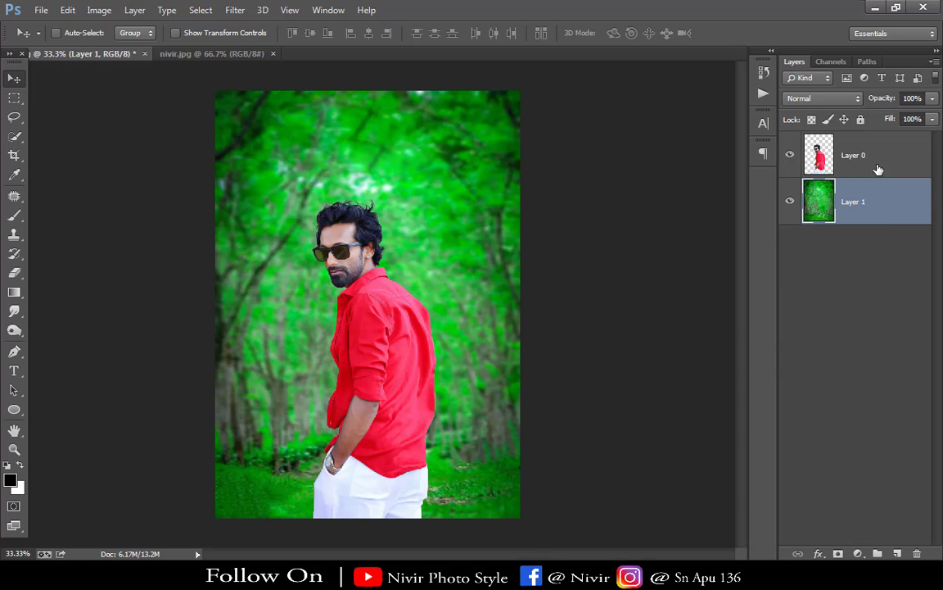
{"action": "left_click", "coordinate": [876, 168]}
Open the forest layer in the Camera Raw filter, set the Greens hue to +19 and shift the Yellows and Aquas hues
{"action": "left_click", "coordinate": [877, 201]}
{"action": "left_click", "coordinate": [235, 10]}
{"action": "left_click", "coordinate": [271, 95]}
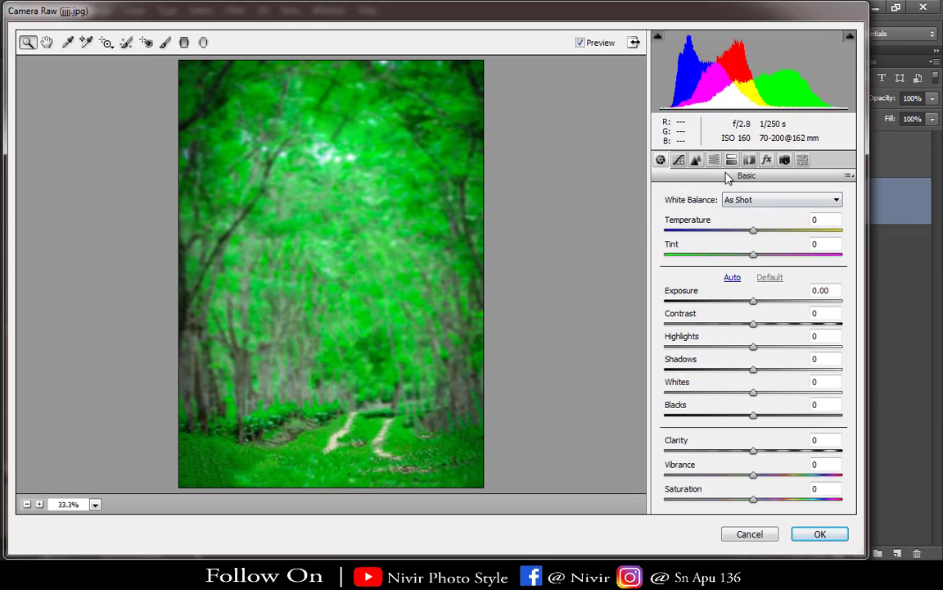
{"action": "left_click", "coordinate": [713, 159]}
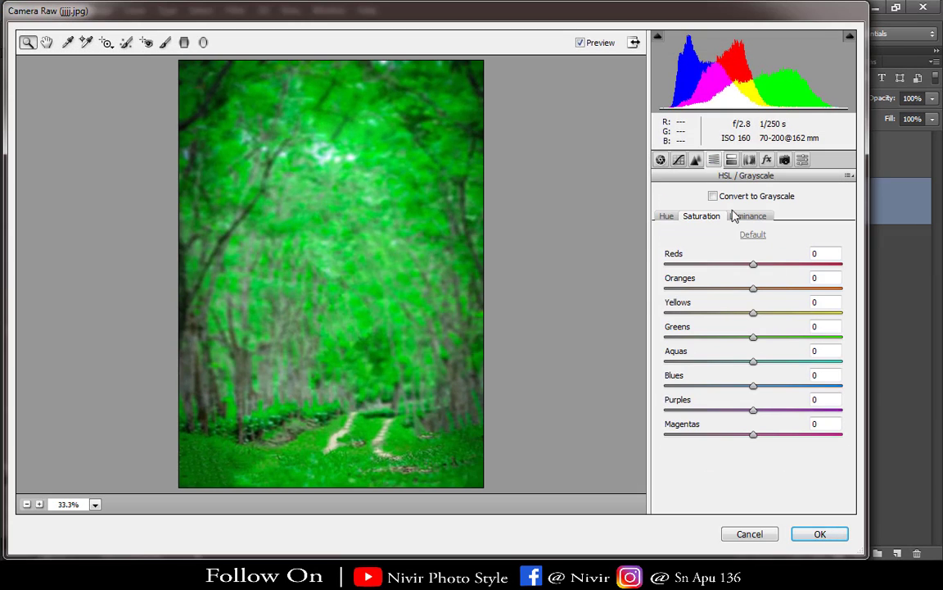
{"action": "left_click", "coordinate": [666, 215]}
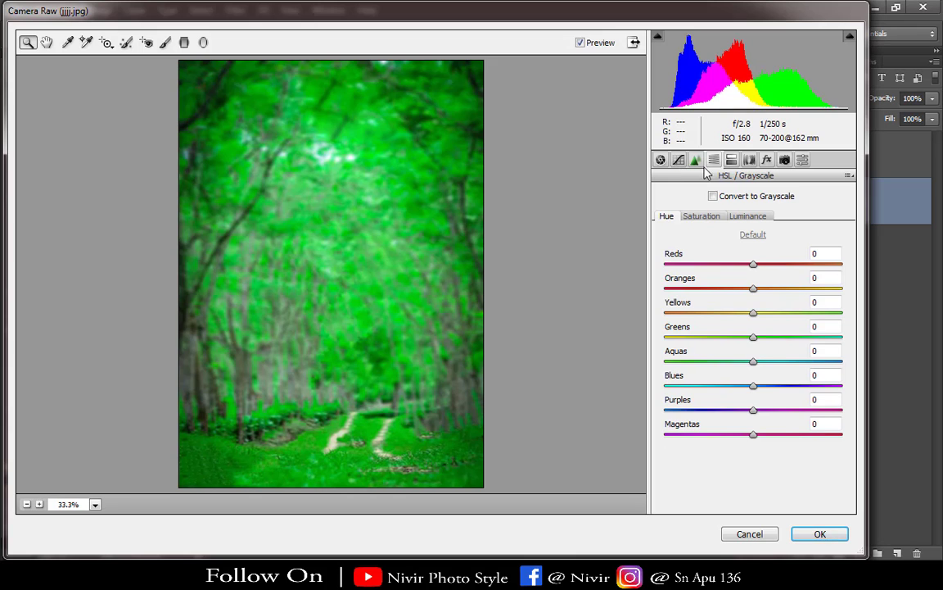
{"action": "left_click_drag", "start_coordinate": [754, 311], "coordinate": [796, 310]}
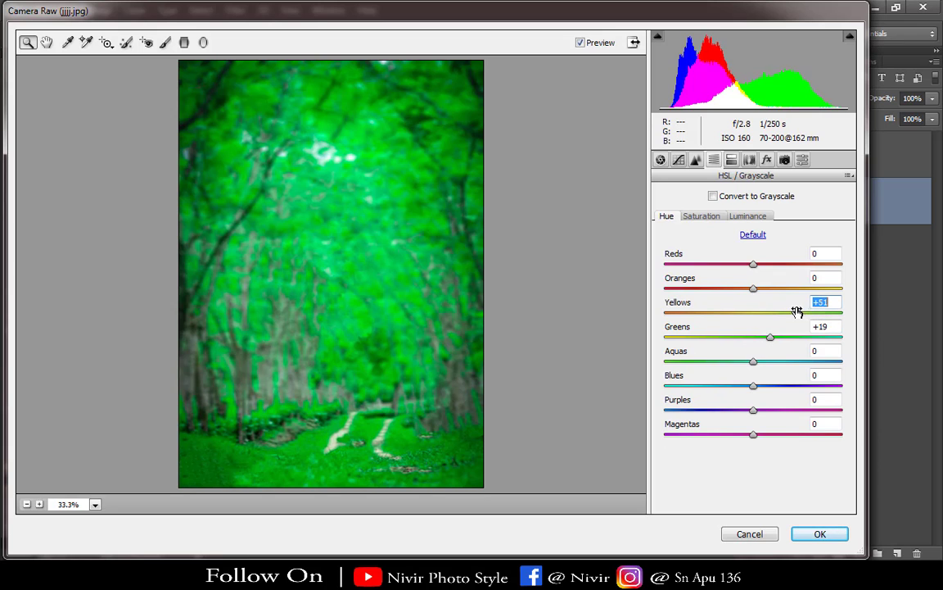
{"action": "left_click_drag", "start_coordinate": [717, 360], "coordinate": [704, 361]}
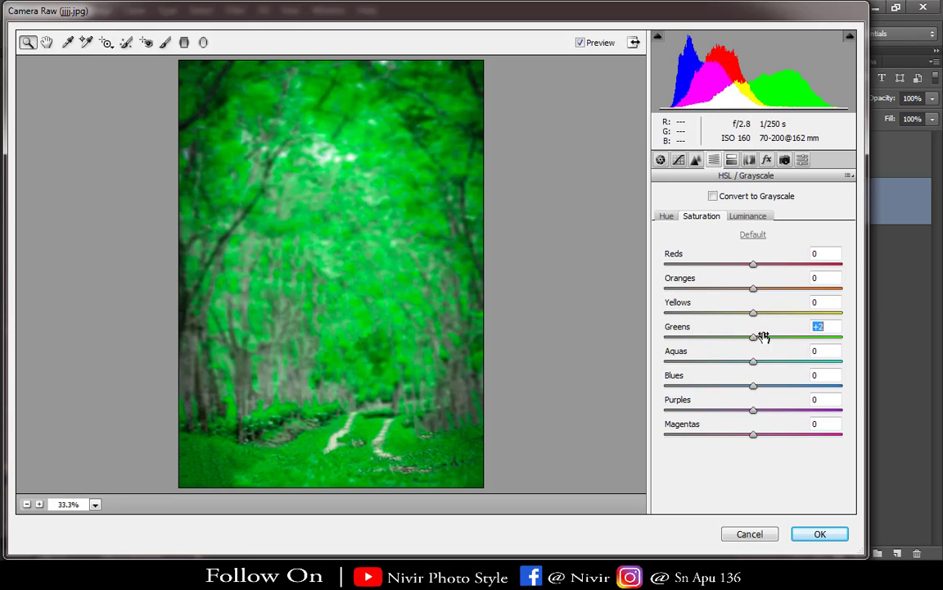
Fine-tune the Greens saturation, set Greens luminance to +5 and Vibrance to +1, and apply the Camera Raw filter
{"action": "mouse_move", "coordinate": [762, 334]}
{"action": "left_mouse_down"}
{"action": "mouse_move", "coordinate": [751, 334]}
{"action": "mouse_move", "coordinate": [760, 340]}
{"action": "left_mouse_up"}
{"action": "left_click", "coordinate": [752, 216]}
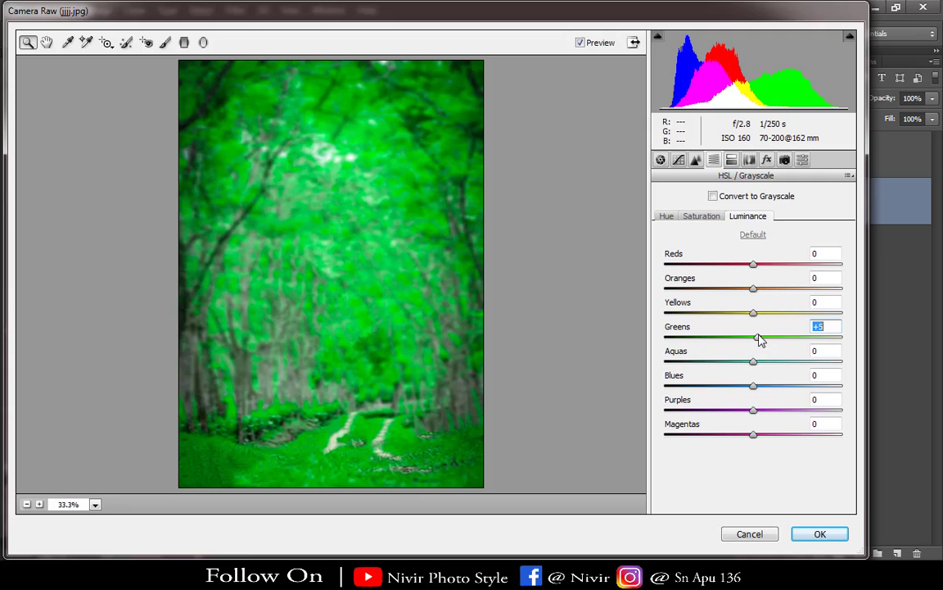
{"action": "left_click", "coordinate": [660, 158]}
{"action": "left_click_drag", "start_coordinate": [756, 474], "coordinate": [750, 474]}
{"action": "left_click", "coordinate": [820, 533]}
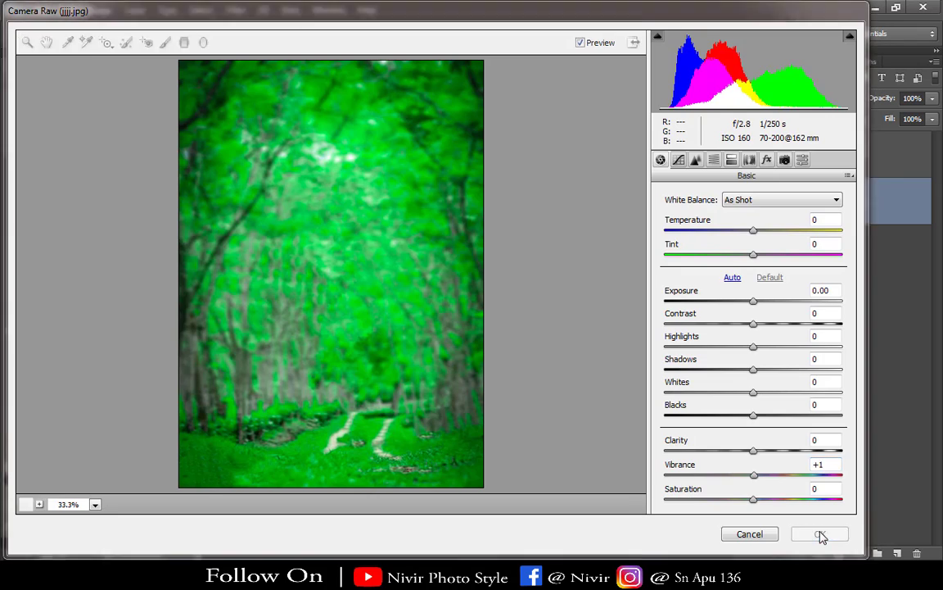
Add a Selective Color adjustment above the forest layer with Greens at Cyan +17, Magenta +6, Yellow +5 and Black -1
{"action": "left_click", "coordinate": [858, 554]}
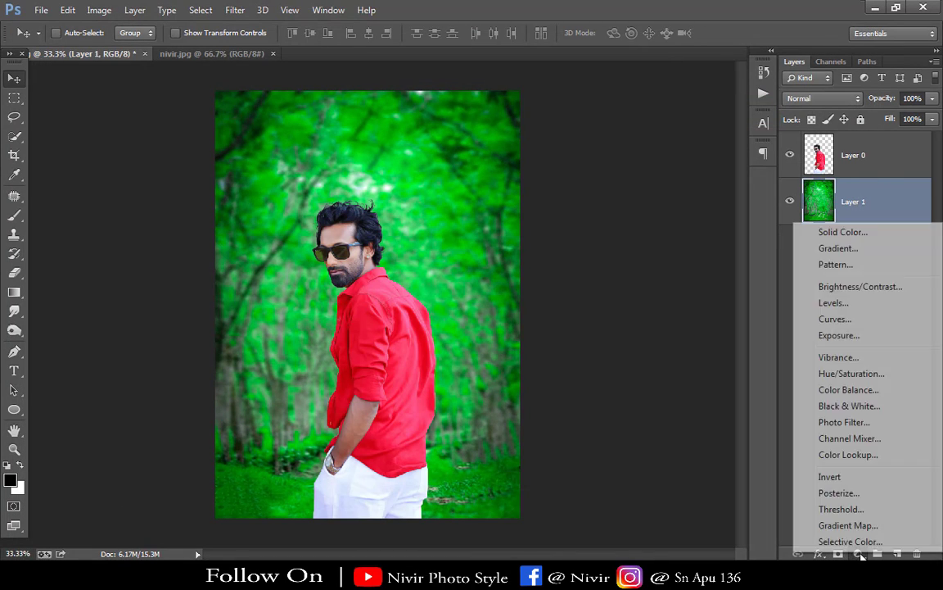
{"action": "left_click", "coordinate": [859, 541]}
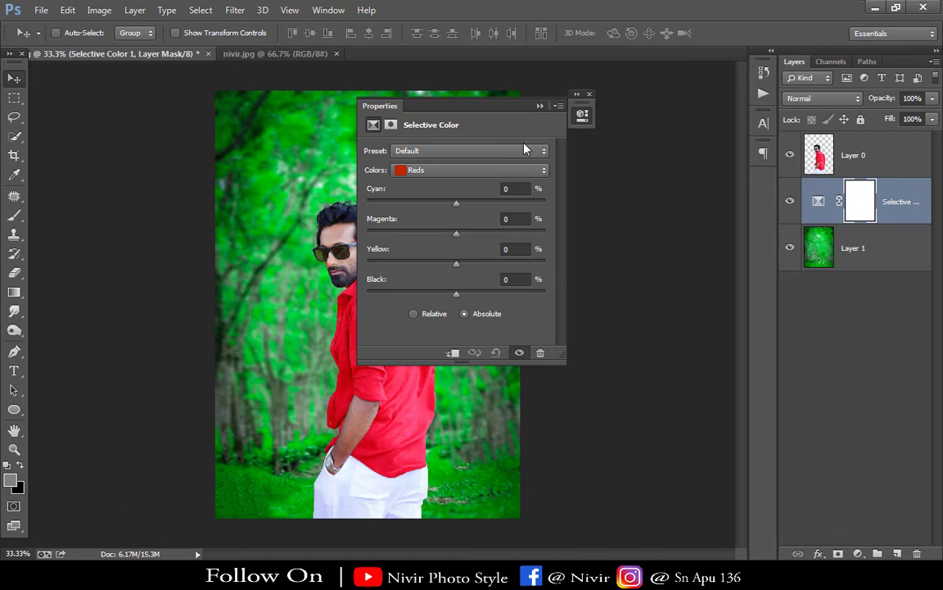
{"action": "left_click_drag", "start_coordinate": [525, 114], "coordinate": [709, 82]}
{"action": "left_click", "coordinate": [647, 138]}
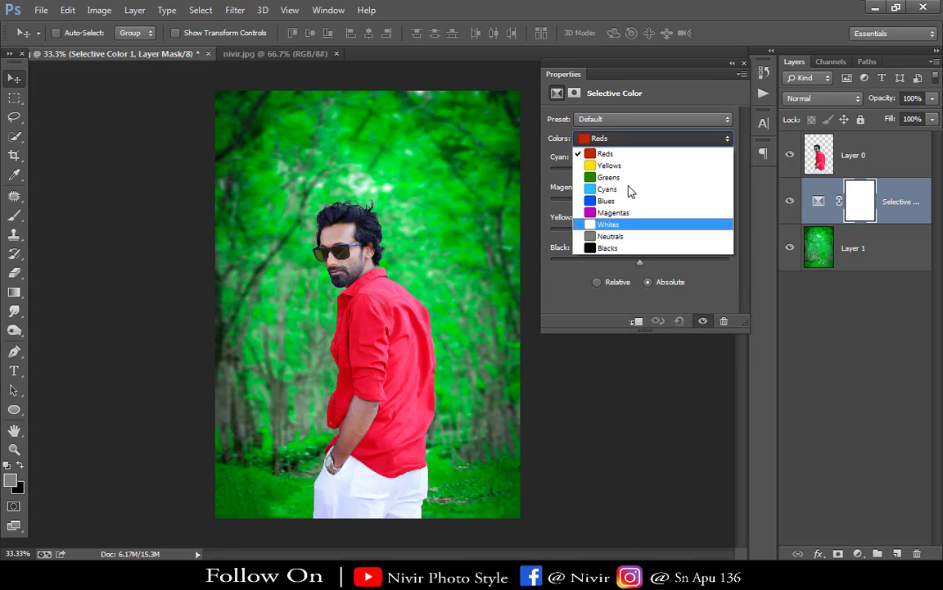
{"action": "left_click", "coordinate": [628, 188]}
{"action": "left_click", "coordinate": [643, 139]}
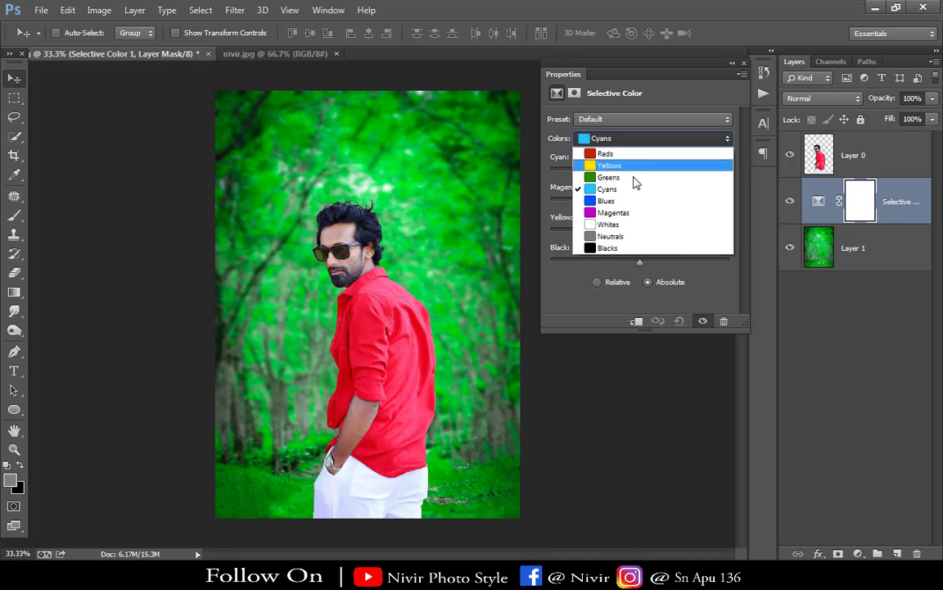
{"action": "left_click", "coordinate": [643, 176]}
{"action": "left_click_drag", "start_coordinate": [665, 177], "coordinate": [642, 263]}
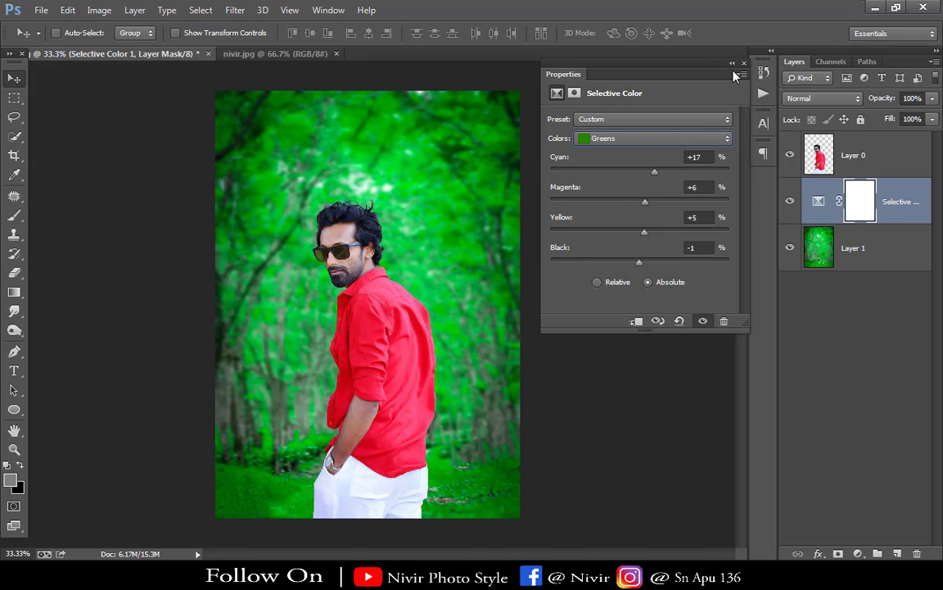
{"action": "left_click", "coordinate": [733, 65]}
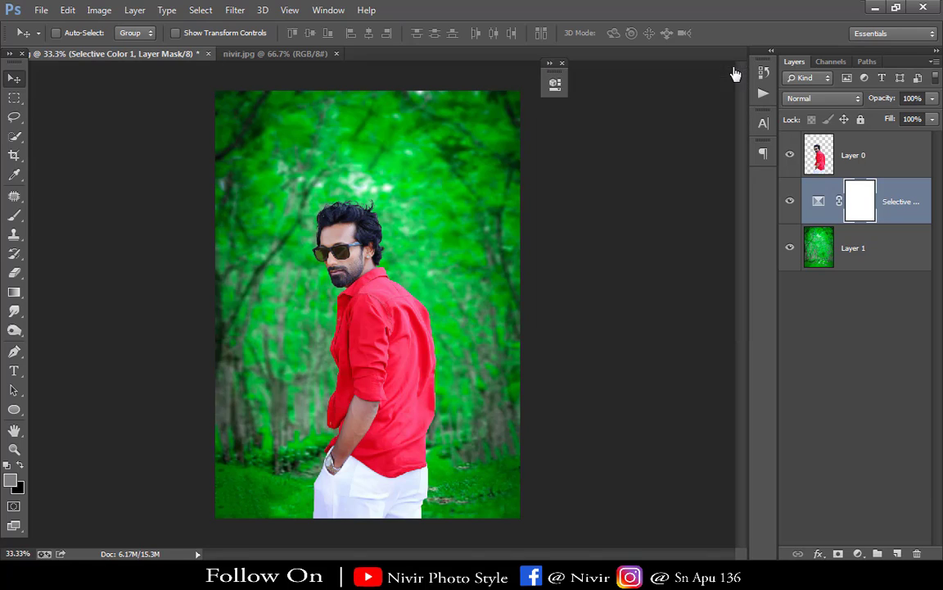
{"action": "left_click", "coordinate": [562, 63]}
Compare the forest with and without the Selective Color adjustment, and merge the adjustment down into the forest layer
{"action": "left_click", "coordinate": [791, 202]}
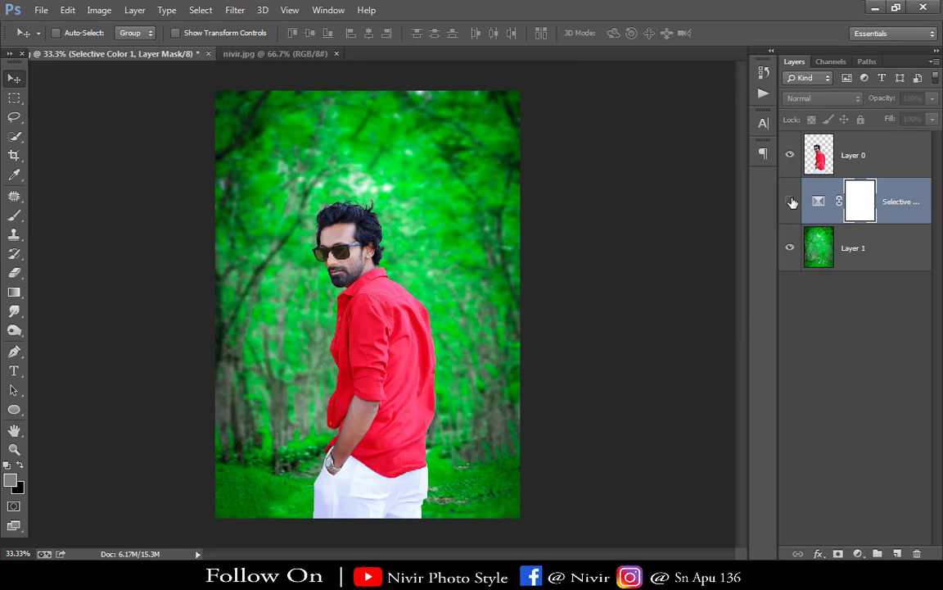
{"action": "left_click", "coordinate": [791, 201]}
{"action": "right_click", "coordinate": [883, 217]}
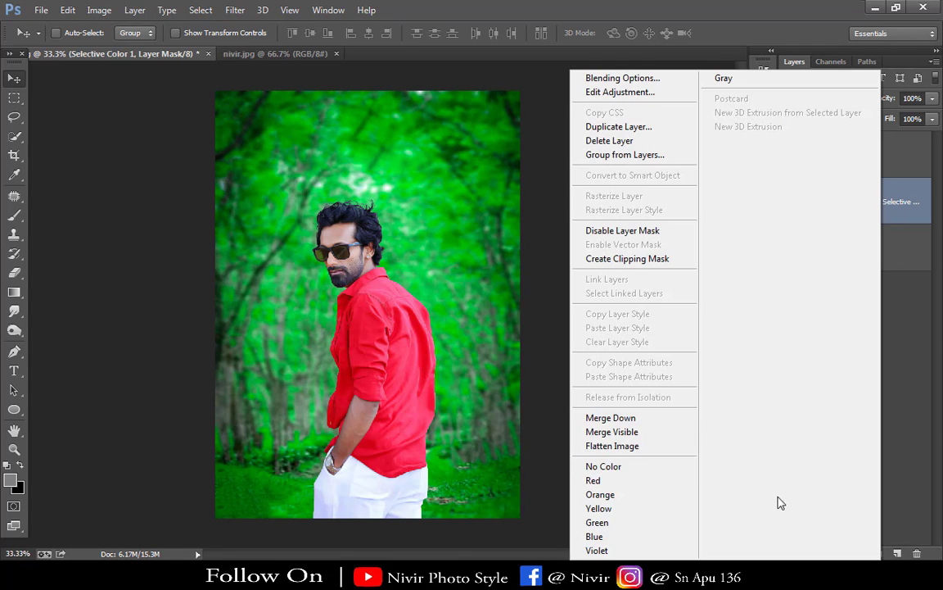
{"action": "left_click", "coordinate": [610, 419]}
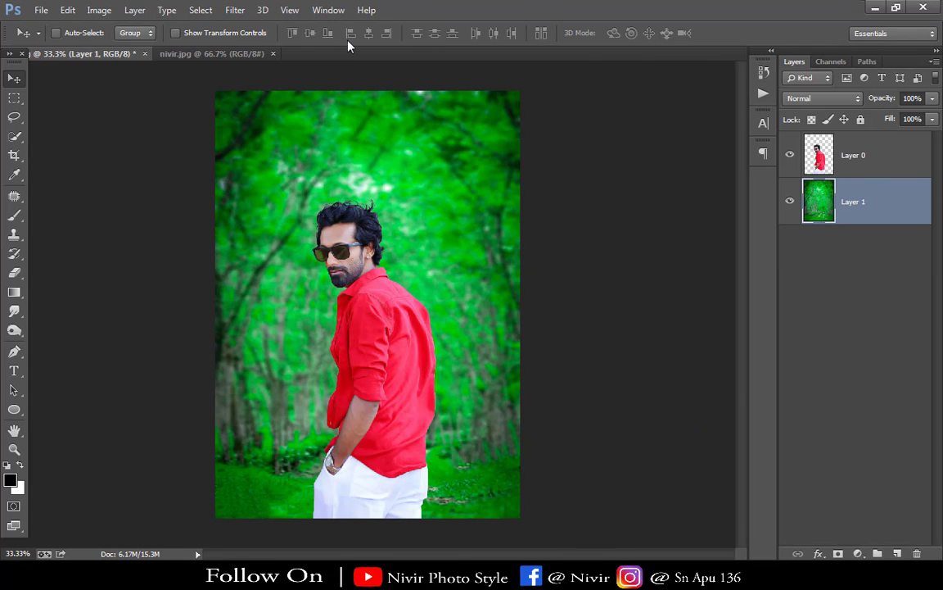
Apply a Box Blur with a 21-pixel radius to the forest background layer
{"action": "left_click", "coordinate": [235, 10]}
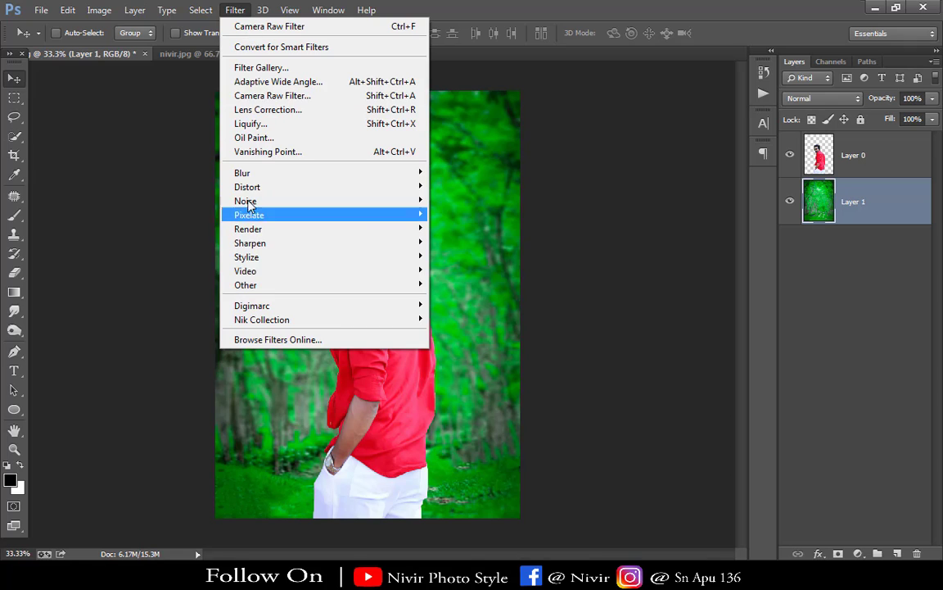
{"action": "mouse_move", "coordinate": [400, 172]}
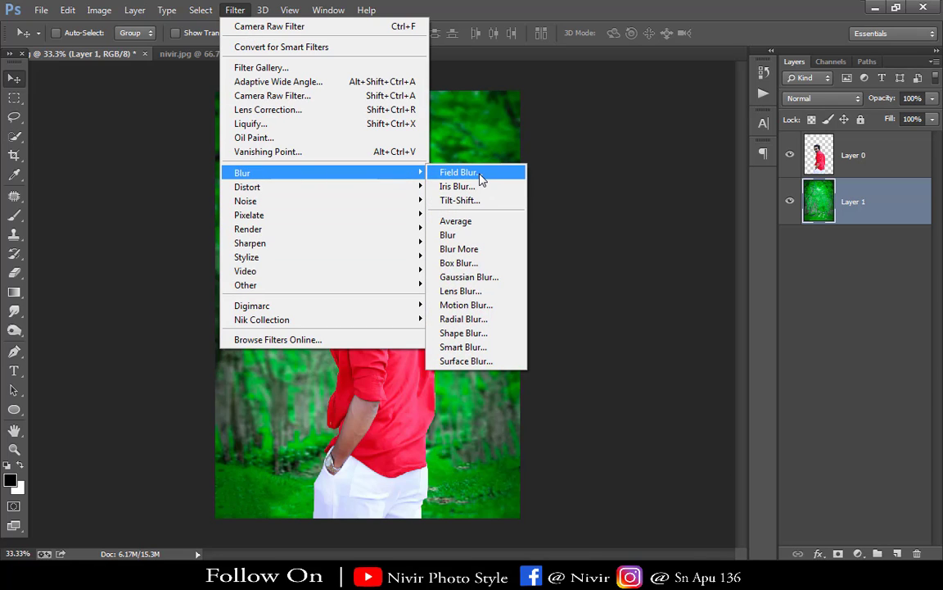
{"action": "left_click", "coordinate": [458, 263]}
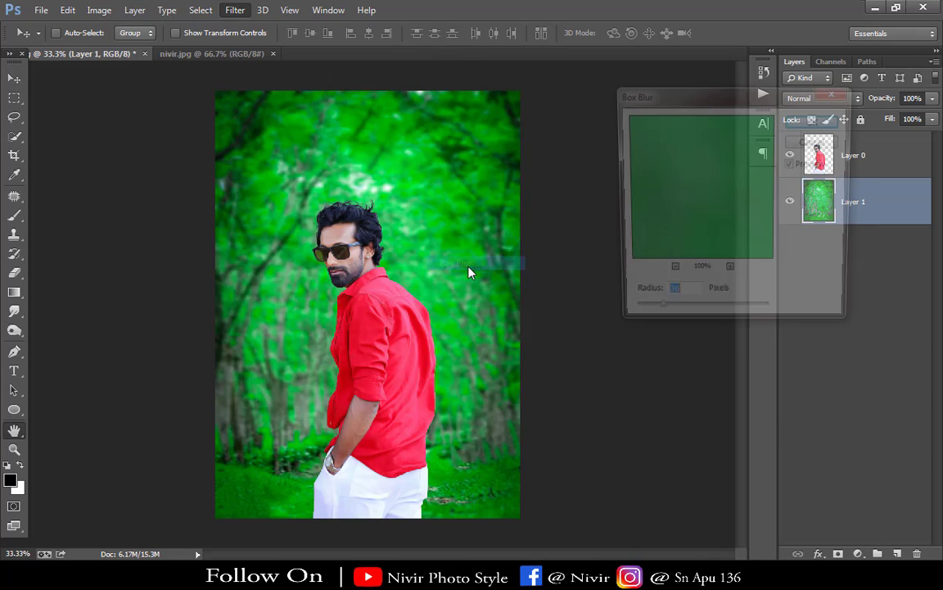
{"action": "left_click_drag", "start_coordinate": [653, 321], "coordinate": [646, 322]}
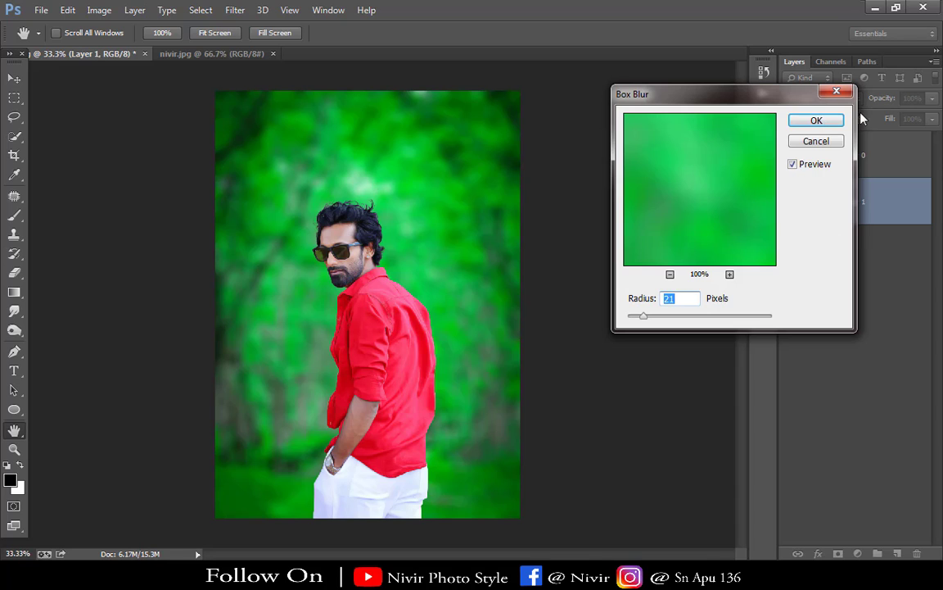
{"action": "left_click", "coordinate": [817, 121]}
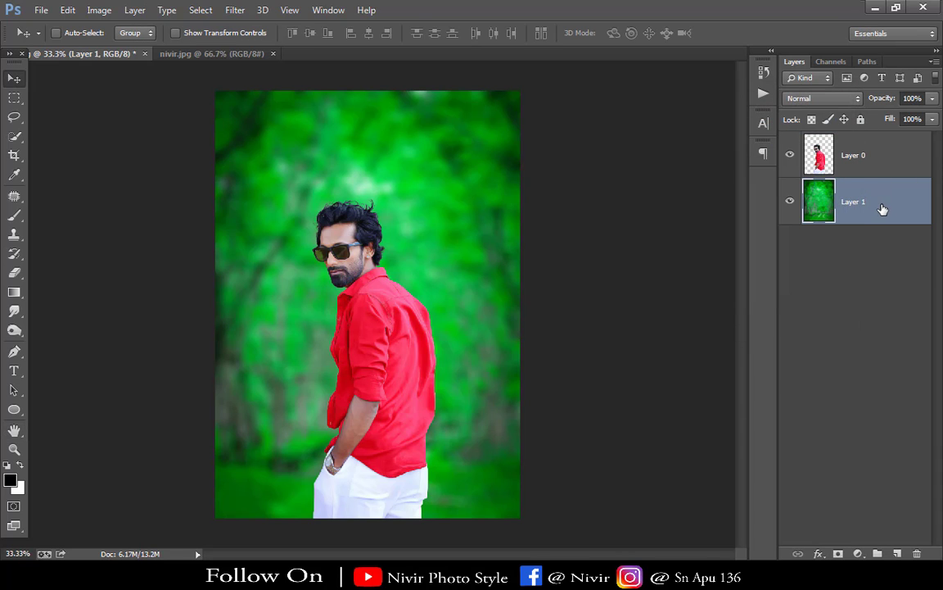
Nudge the cut-out man slightly sideways over the blurred forest background
{"action": "right_click", "coordinate": [883, 210]}
{"action": "left_click", "coordinate": [897, 248]}
{"action": "left_click", "coordinate": [882, 173]}
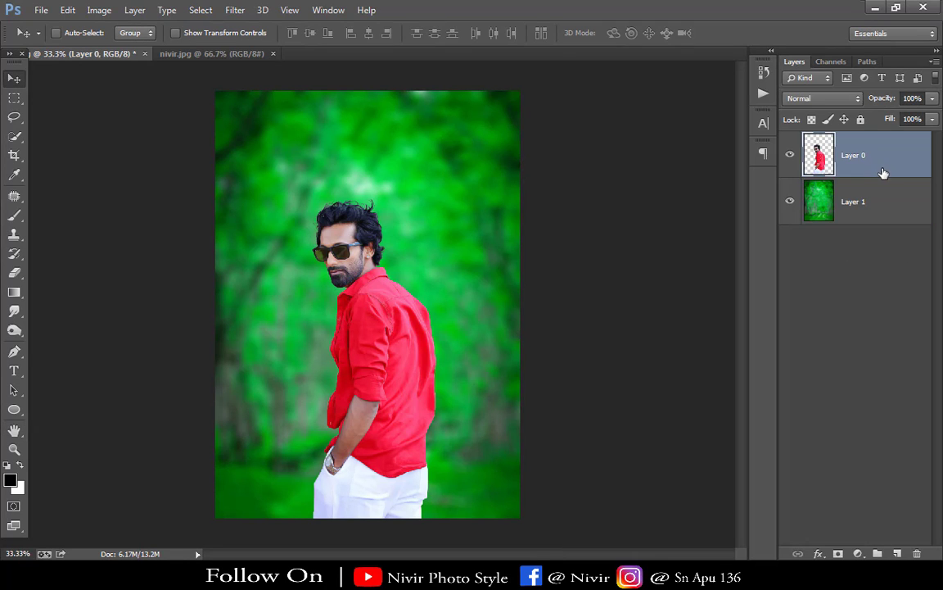
{"action": "double_click", "coordinate": [882, 173]}
{"action": "left_click", "coordinate": [659, 122]}
{"action": "left_click_drag", "start_coordinate": [373, 361], "coordinate": [372, 365]}
{"action": "left_click", "coordinate": [872, 215]}
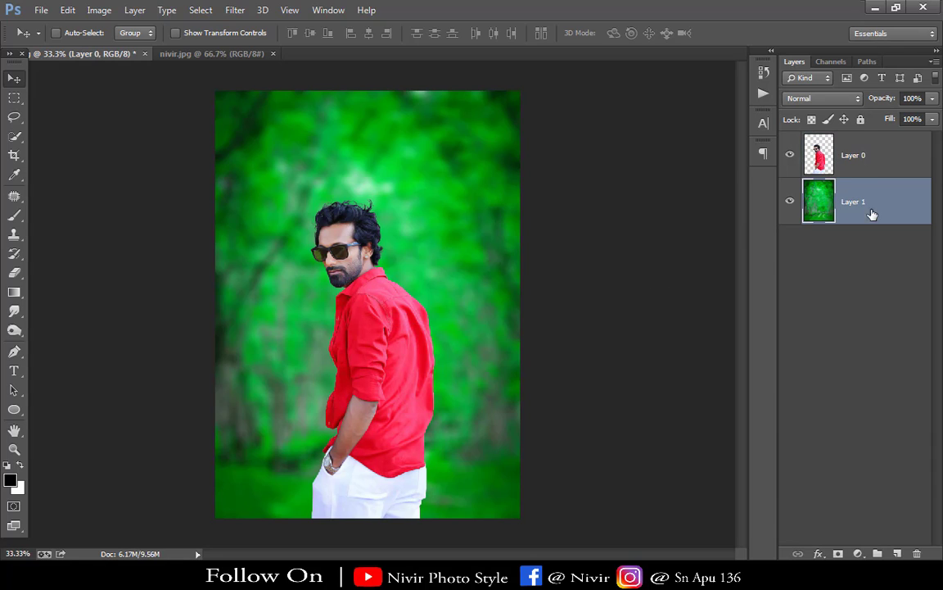
Set up the Eraser for the man's layer with a 34 px brush at 75% hardness
{"action": "left_click", "coordinate": [875, 167]}
{"action": "left_click", "coordinate": [13, 275]}
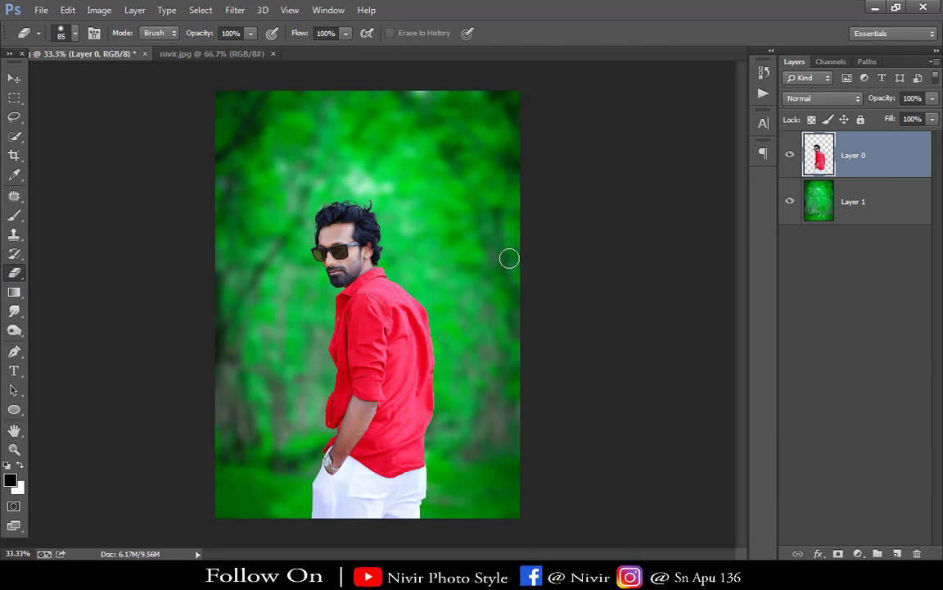
{"action": "key", "text": "ctrl+plus"}
{"action": "key", "text": "ctrl+plus"}
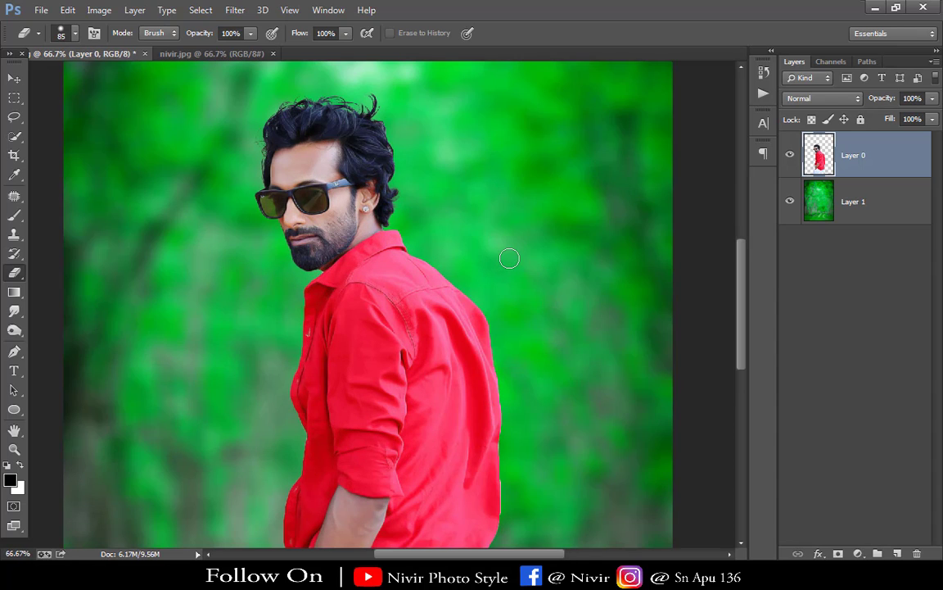
{"action": "scroll", "coordinate": [509, 259], "scroll_direction": "down", "scroll_amount": 5}
{"action": "scroll", "coordinate": [501, 276], "scroll_direction": "right", "scroll_amount": 2}
{"action": "right_click", "coordinate": [501, 234]}
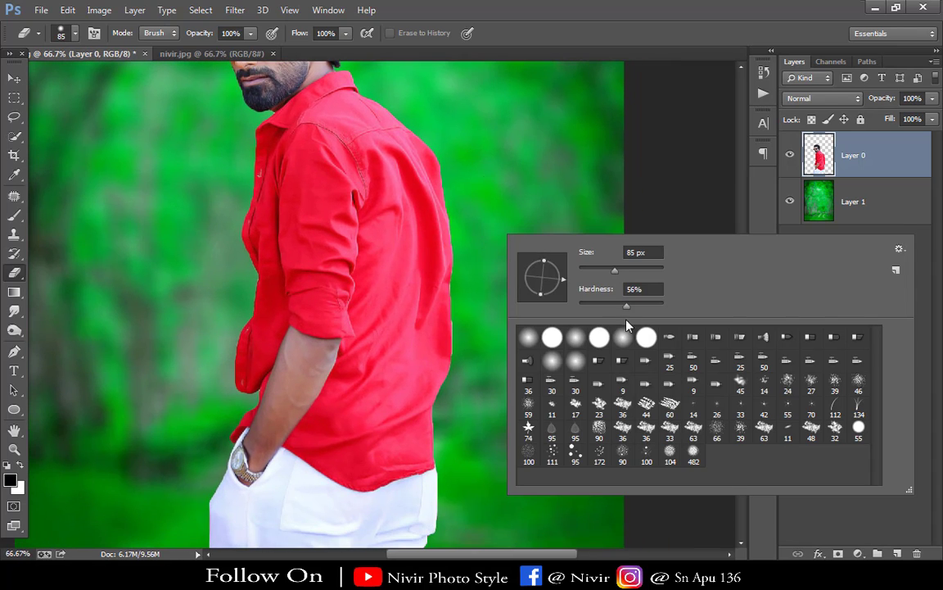
{"action": "left_click_drag", "start_coordinate": [639, 305], "coordinate": [643, 306]}
{"action": "left_click", "coordinate": [596, 275]}
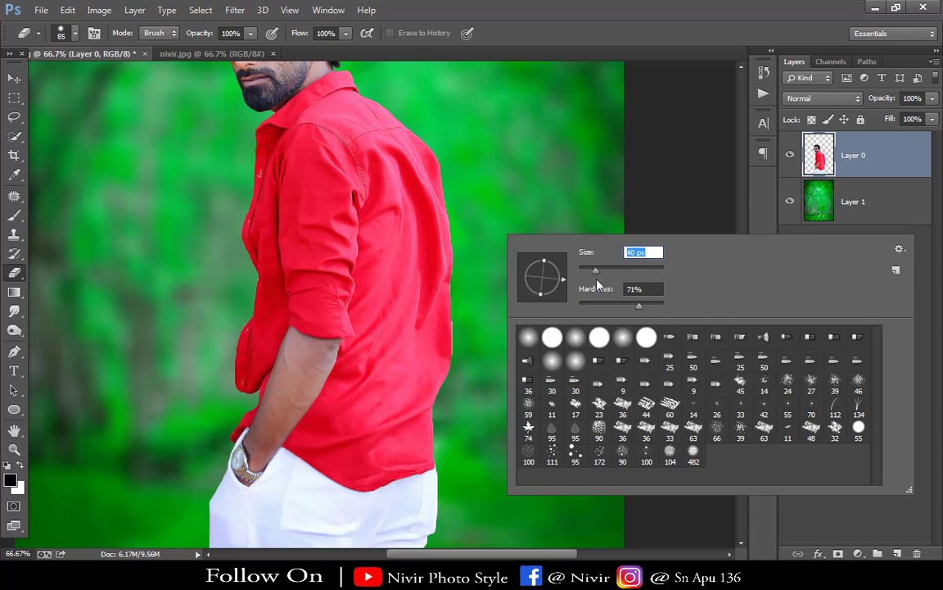
{"action": "key", "text": "Return"}
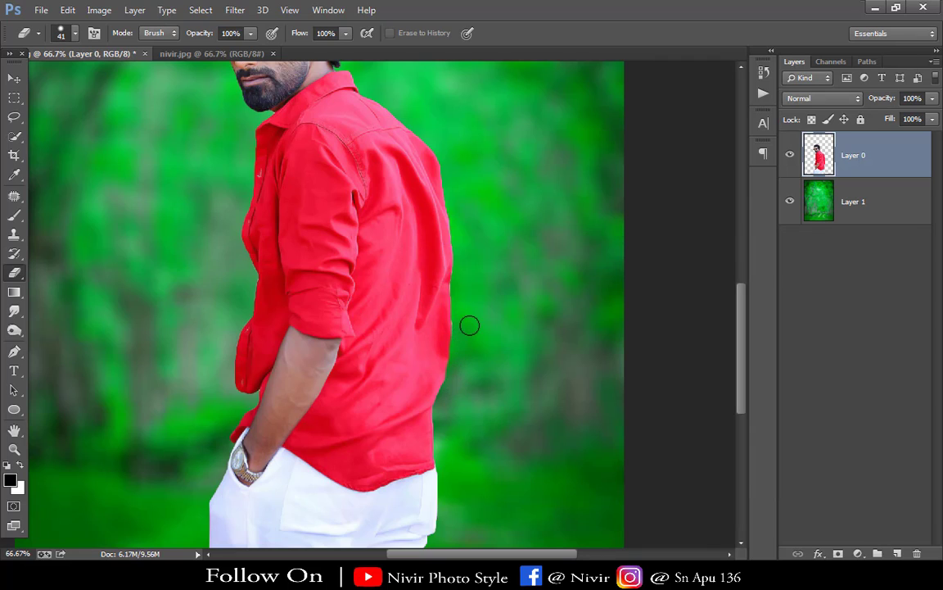
{"action": "right_click", "coordinate": [499, 308]}
{"action": "left_click", "coordinate": [591, 338]}
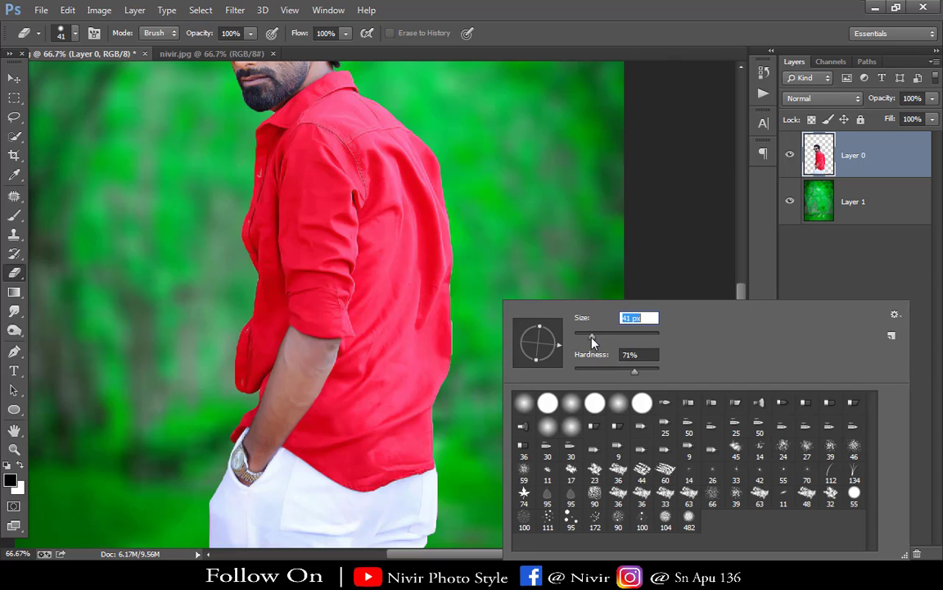
{"action": "left_click_drag", "start_coordinate": [640, 374], "coordinate": [643, 374]}
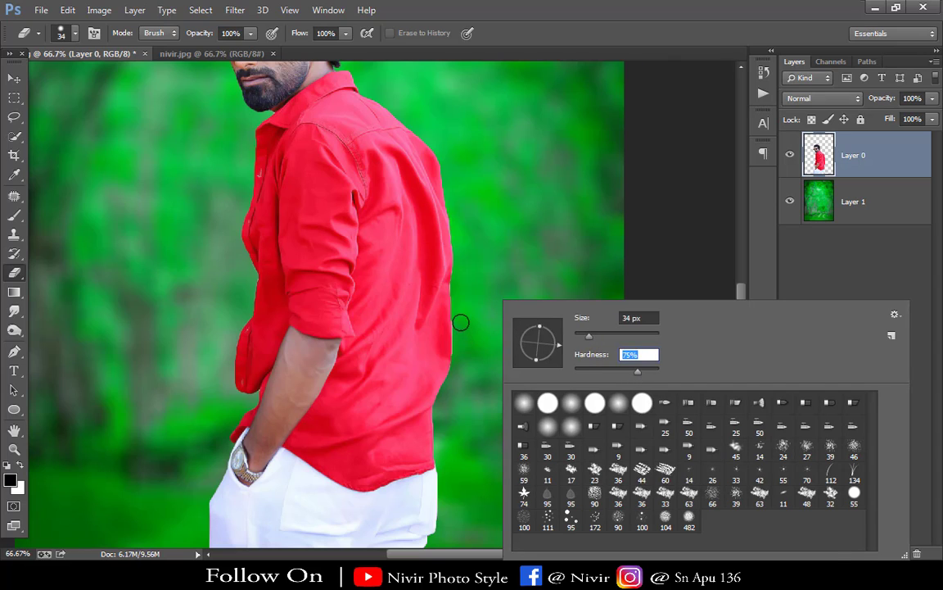
Erase the rough fringe along the edges of the man's shirt and trousers, checking the outline from head to hips
{"action": "left_click", "coordinate": [459, 324]}
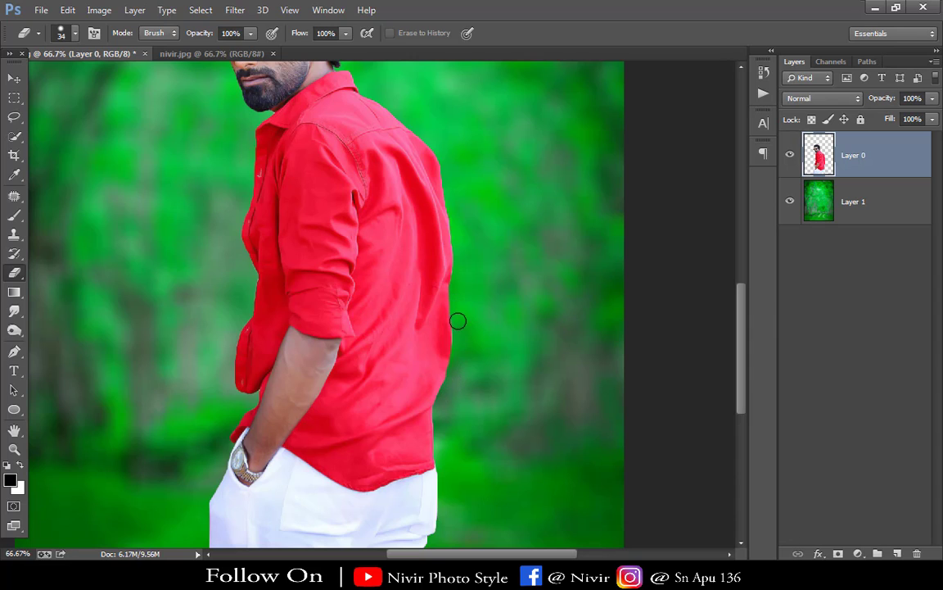
{"action": "scroll", "coordinate": [472, 300], "scroll_direction": "up", "scroll_amount": 3}
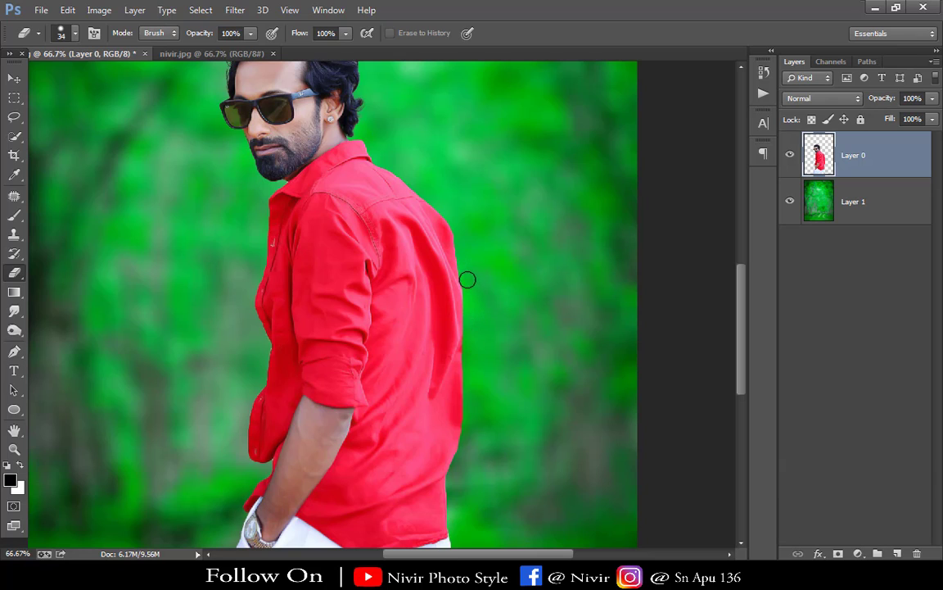
{"action": "scroll", "coordinate": [463, 262], "scroll_direction": "down", "scroll_amount": 5}
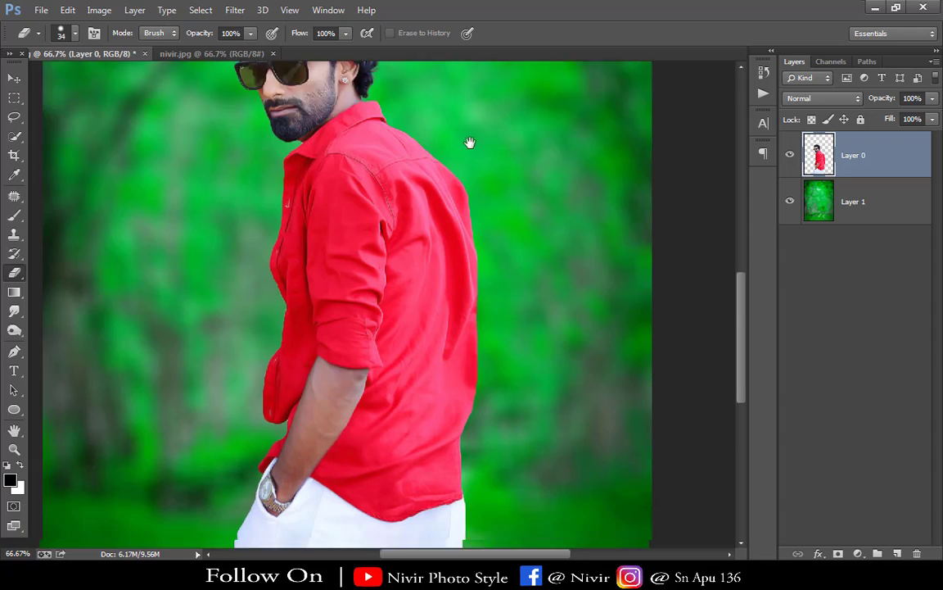
{"action": "scroll", "coordinate": [376, 326], "scroll_direction": "left", "scroll_amount": 3}
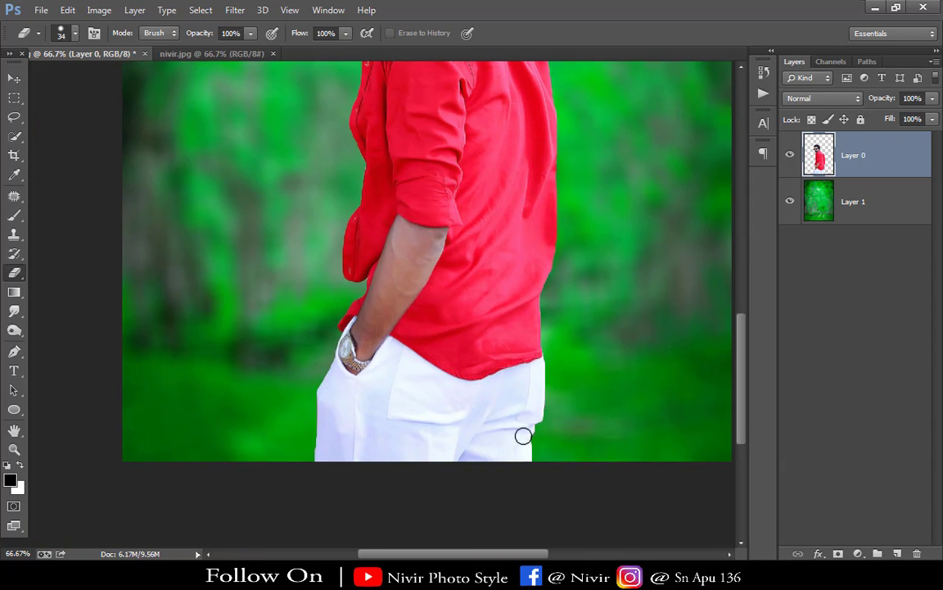
{"action": "scroll", "coordinate": [435, 411], "scroll_direction": "up", "scroll_amount": 5}
{"action": "scroll", "coordinate": [453, 394], "scroll_direction": "left", "scroll_amount": 2}
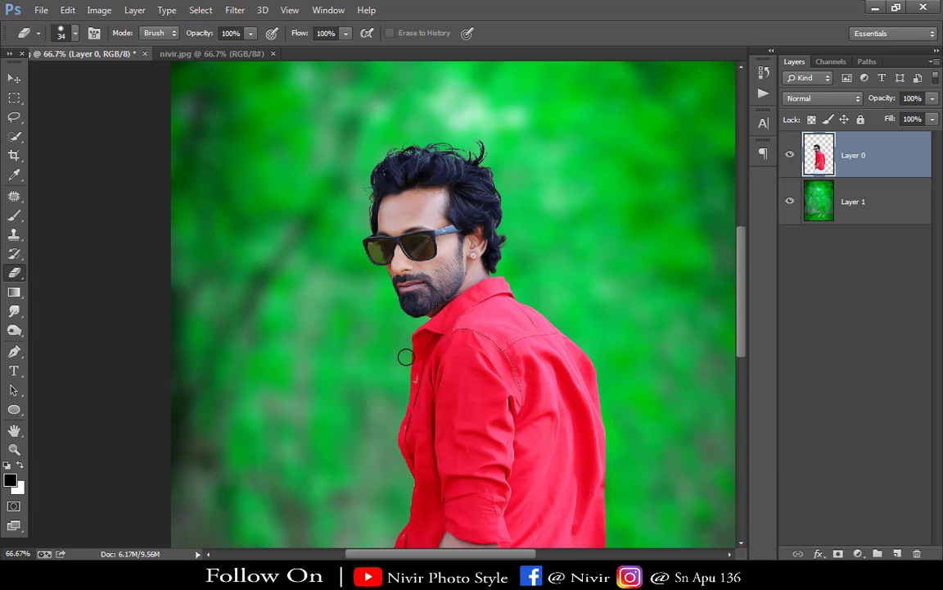
{"action": "left_click_drag", "start_coordinate": [400, 345], "coordinate": [412, 179]}
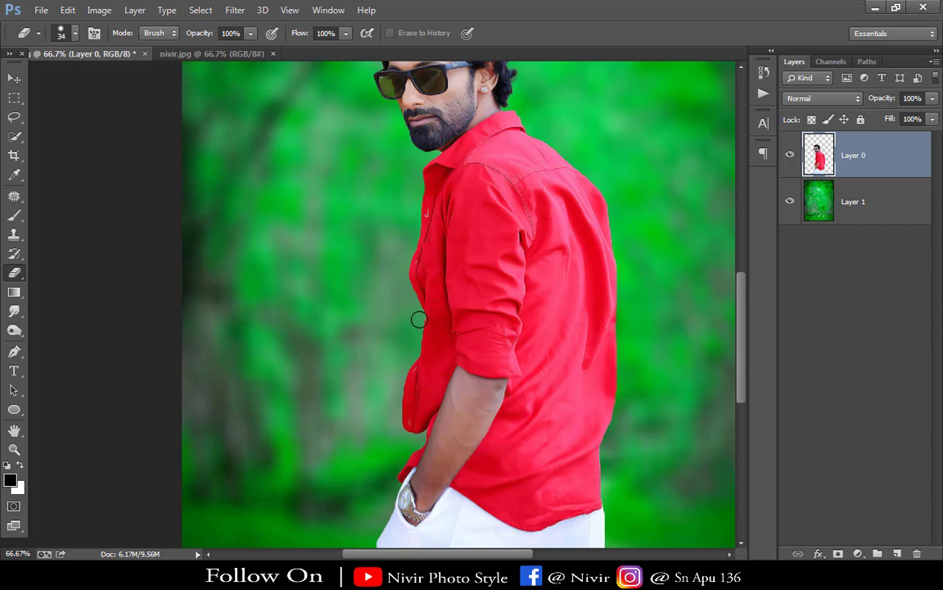
{"action": "left_click_drag", "start_coordinate": [413, 353], "coordinate": [405, 227]}
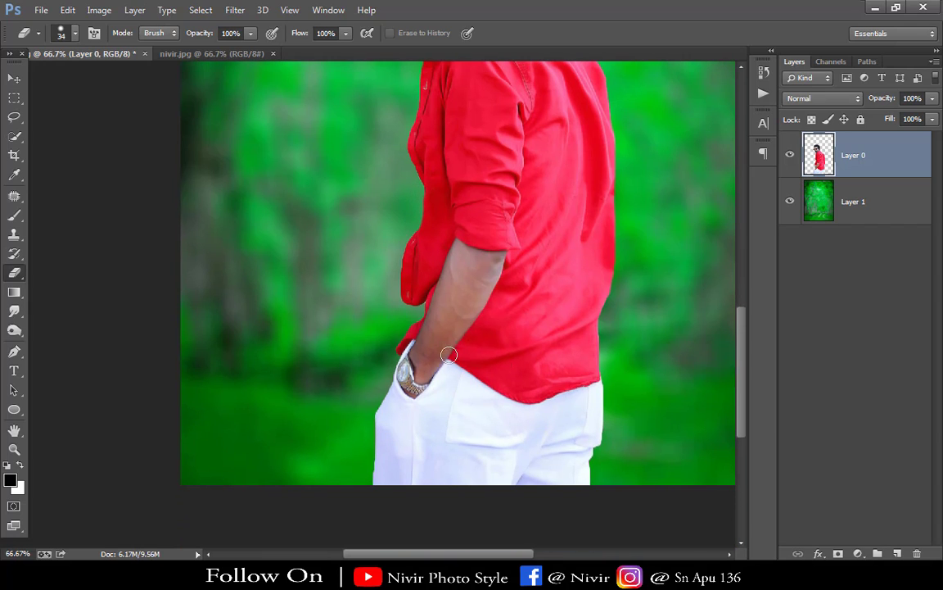
{"action": "key", "text": "ctrl+minus"}
{"action": "key", "text": "ctrl+minus"}
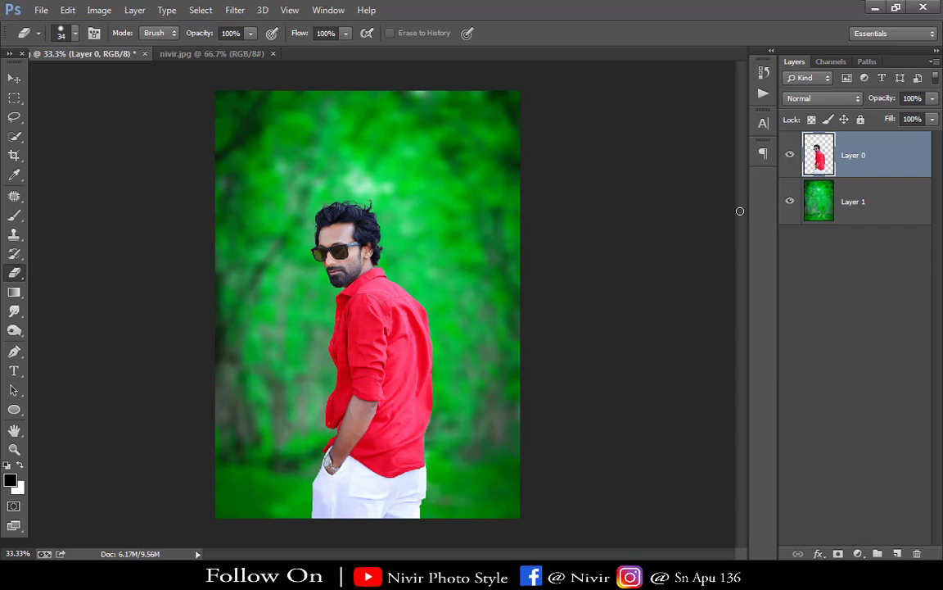
Compare the picture with and without the man's layer, and flatten the image
{"action": "left_click", "coordinate": [791, 158]}
{"action": "left_click", "coordinate": [791, 158]}
{"action": "right_click", "coordinate": [856, 157]}
{"action": "left_click", "coordinate": [588, 447]}
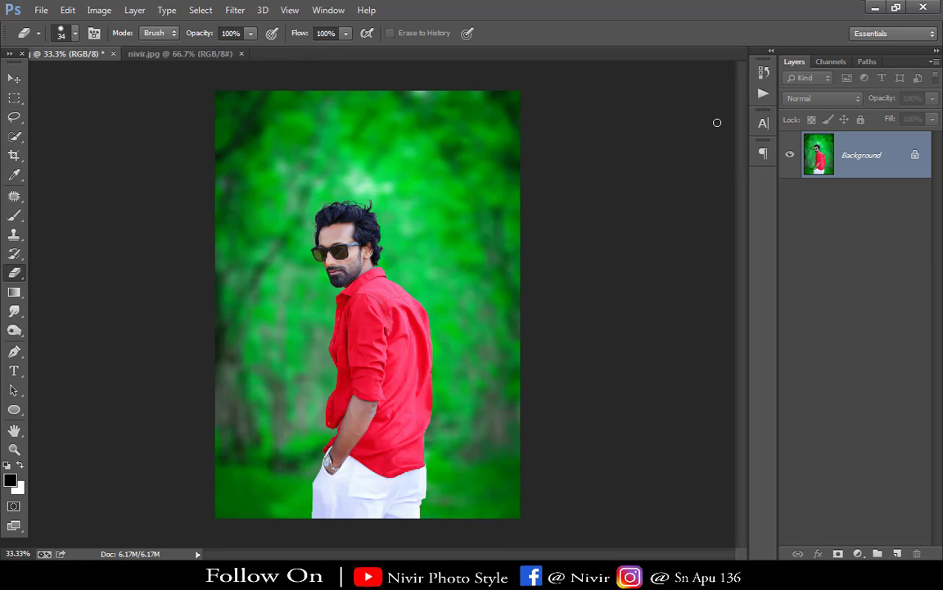
Set the Smudge tool to the textured 482 brush tip at 125 px, and duplicate the flattened background layer
{"action": "left_click", "coordinate": [14, 311]}
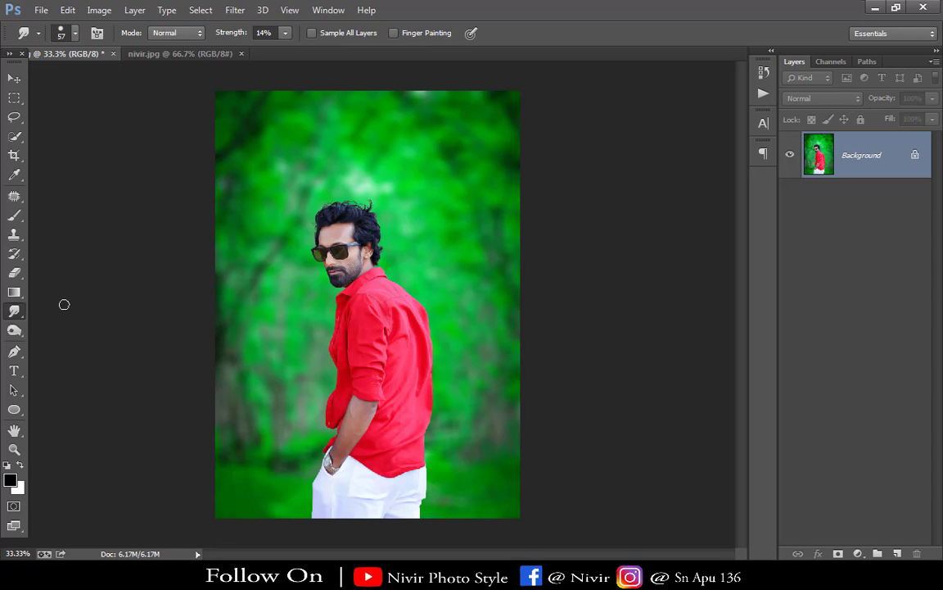
{"action": "right_click", "coordinate": [357, 233]}
{"action": "left_click", "coordinate": [597, 182]}
{"action": "right_click", "coordinate": [396, 206]}
{"action": "left_click", "coordinate": [575, 422]}
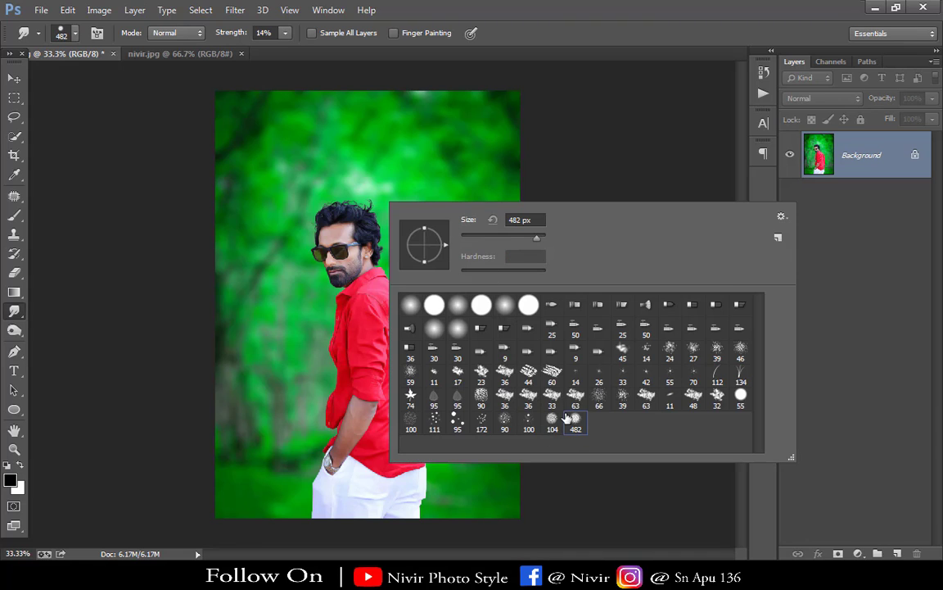
{"action": "left_click", "coordinate": [479, 158]}
{"action": "right_click", "coordinate": [479, 158]}
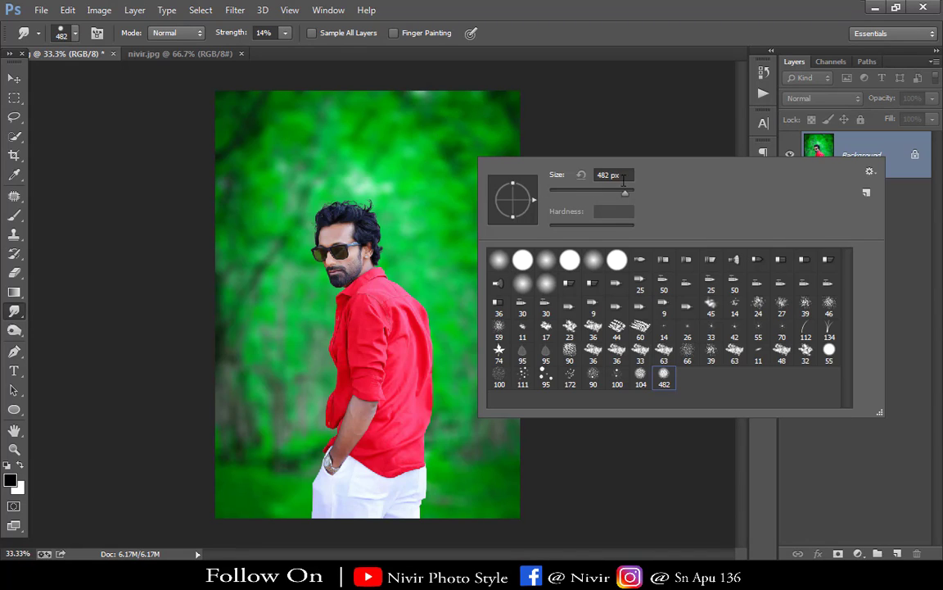
{"action": "left_click_drag", "start_coordinate": [608, 197], "coordinate": [603, 194]}
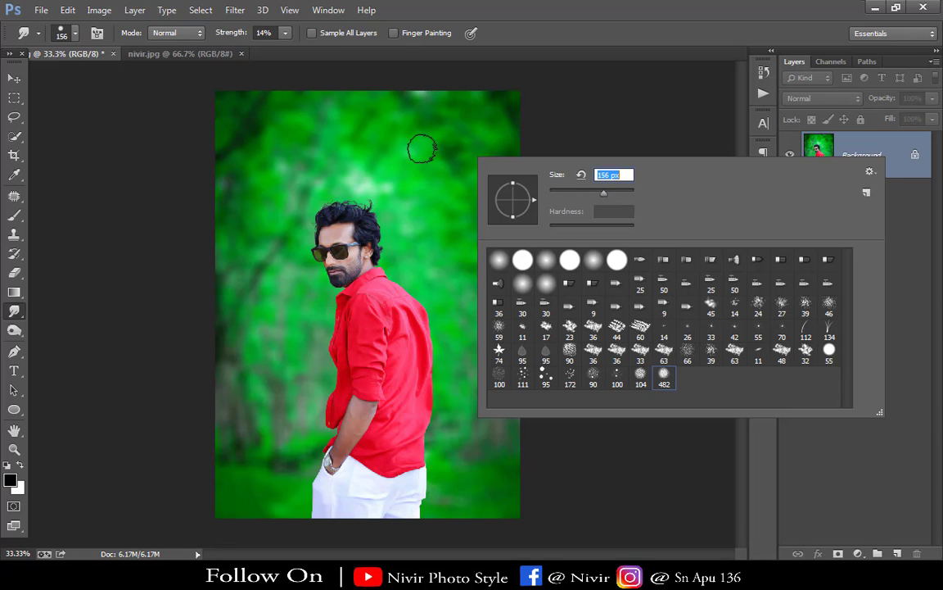
{"action": "left_click", "coordinate": [559, 123]}
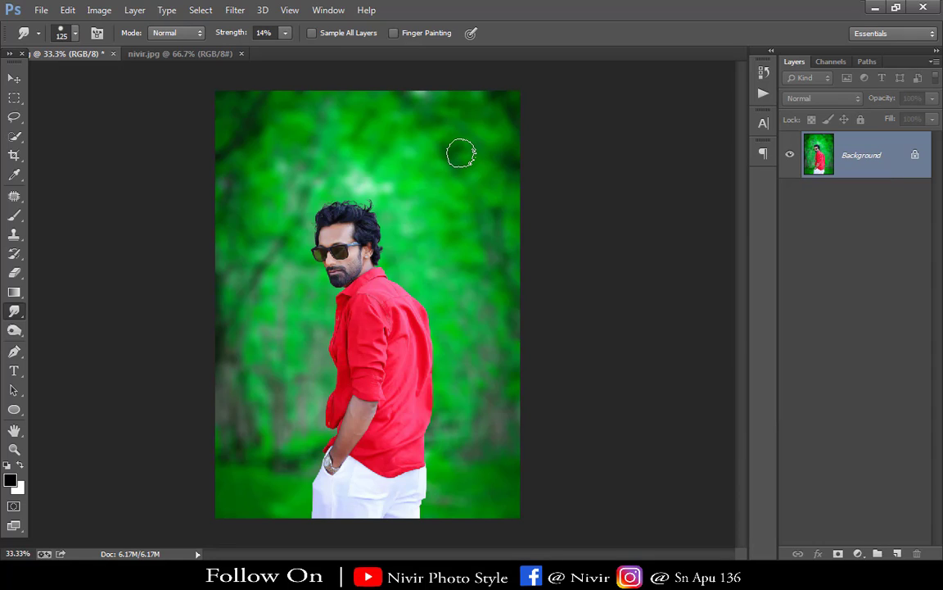
{"action": "key", "text": "ctrl+j"}
Smooth the skin on the man's forehead with the Smudge tool, reducing the brush to 64 px and 41 px
{"action": "key", "text": "ctrl+plus"}
{"action": "key", "text": "ctrl+plus"}
{"action": "key", "text": "ctrl+plus"}
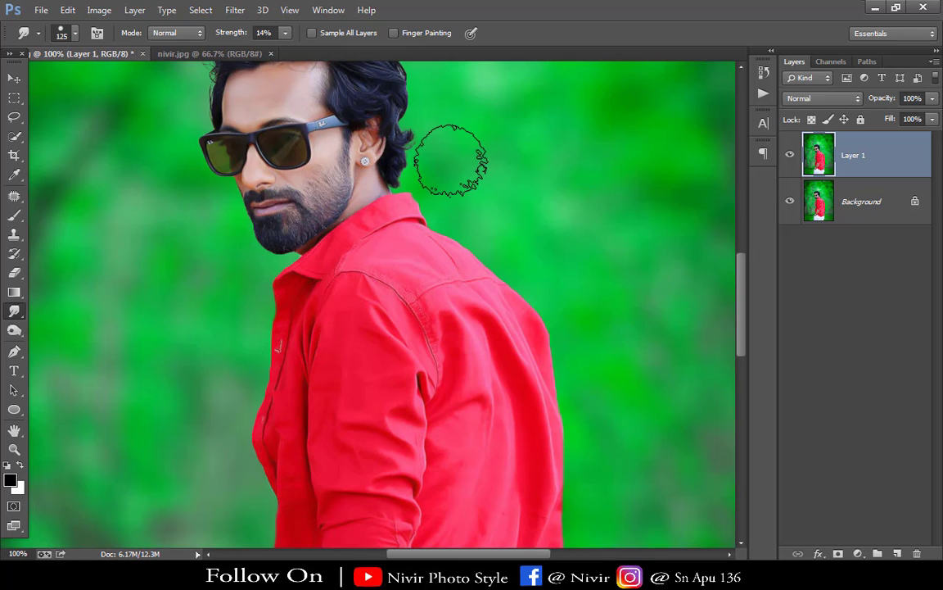
{"action": "left_click_drag", "start_coordinate": [459, 217], "coordinate": [508, 254]}
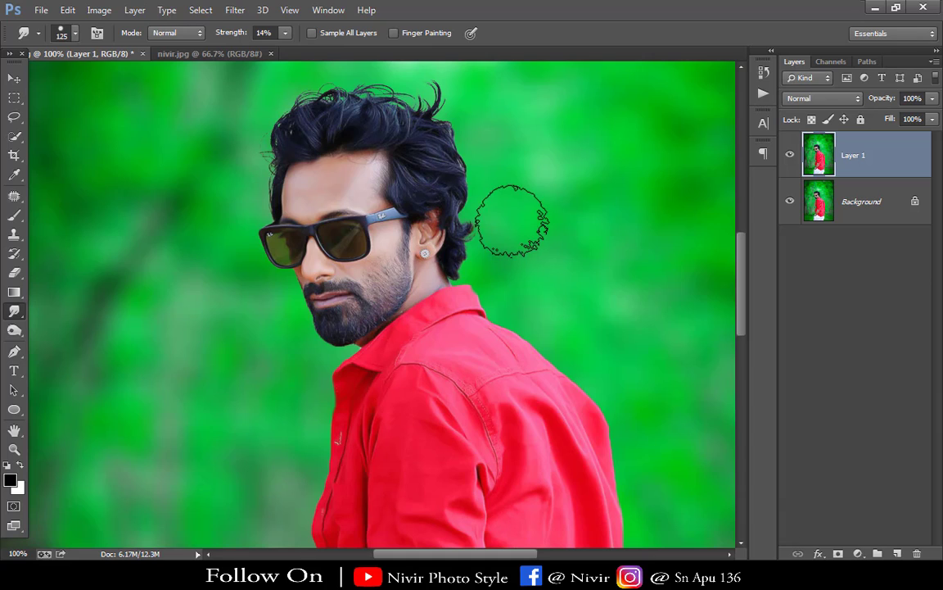
{"action": "right_click", "coordinate": [518, 222]}
{"action": "left_click_drag", "start_coordinate": [635, 255], "coordinate": [626, 259]}
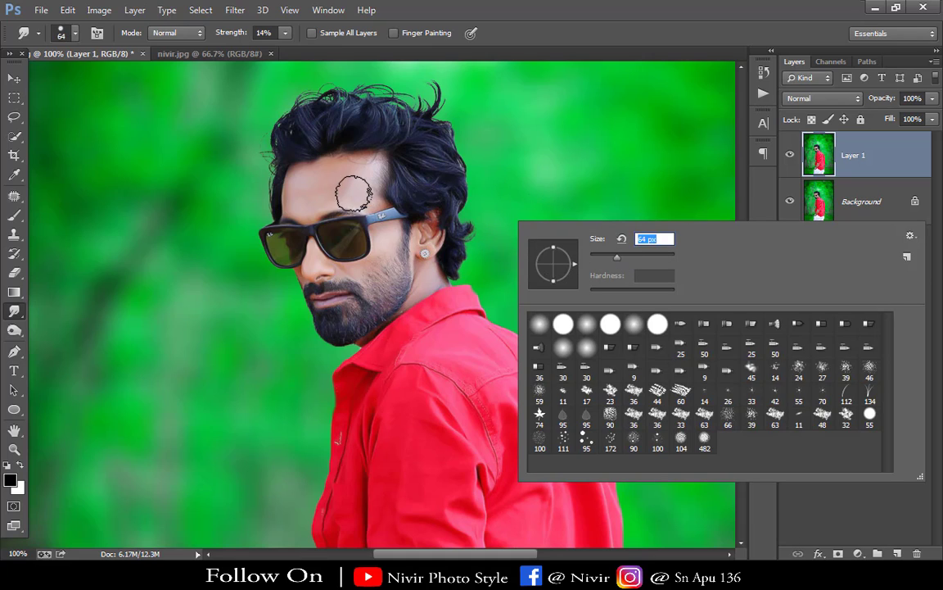
{"action": "mouse_move", "coordinate": [301, 179]}
{"action": "left_mouse_down"}
{"action": "mouse_move", "coordinate": [299, 202]}
{"action": "mouse_move", "coordinate": [353, 193]}
{"action": "mouse_move", "coordinate": [375, 160]}
{"action": "mouse_move", "coordinate": [339, 160]}
{"action": "mouse_move", "coordinate": [326, 171]}
{"action": "mouse_move", "coordinate": [336, 179]}
{"action": "mouse_move", "coordinate": [324, 150]}
{"action": "mouse_move", "coordinate": [330, 164]}
{"action": "mouse_move", "coordinate": [305, 179]}
{"action": "mouse_move", "coordinate": [326, 183]}
{"action": "left_mouse_up"}
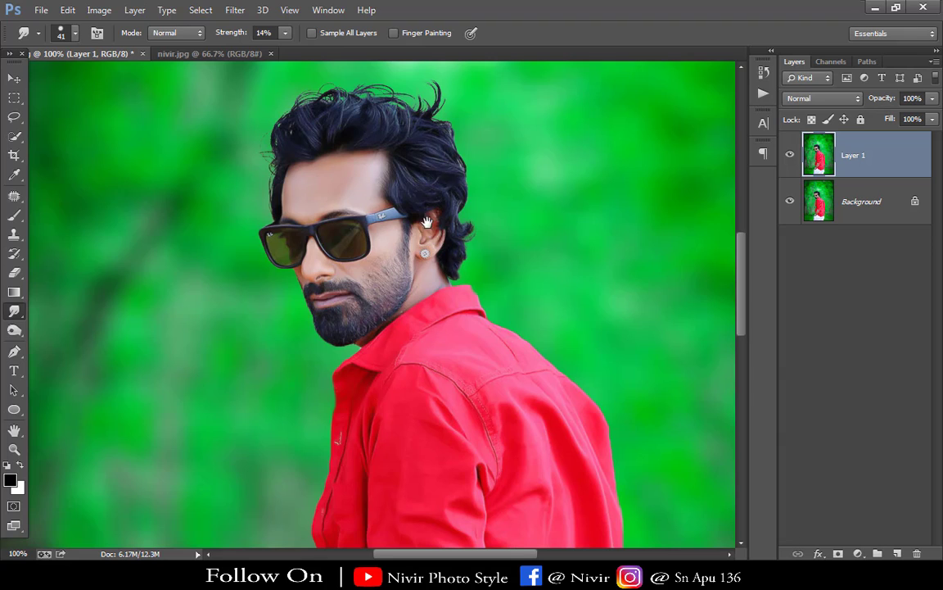
Smooth the skin on the man's cheek, neck, ear and nose with the Smudge brush set to 33 px
{"action": "mouse_move", "coordinate": [434, 231]}
{"action": "left_mouse_down"}
{"action": "mouse_move", "coordinate": [406, 182]}
{"action": "mouse_move", "coordinate": [418, 185]}
{"action": "left_mouse_up"}
{"action": "right_click", "coordinate": [599, 209]}
{"action": "left_click_drag", "start_coordinate": [622, 233], "coordinate": [620, 233]}
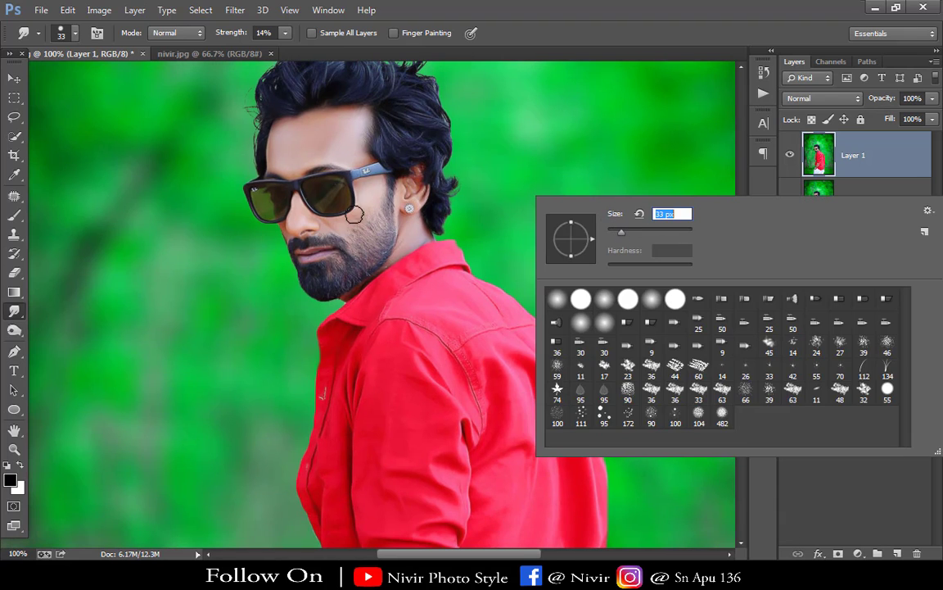
{"action": "left_click", "coordinate": [368, 192]}
{"action": "mouse_move", "coordinate": [370, 188]}
{"action": "left_mouse_down"}
{"action": "mouse_move", "coordinate": [339, 220]}
{"action": "mouse_move", "coordinate": [366, 204]}
{"action": "left_mouse_up"}
{"action": "mouse_move", "coordinate": [397, 235]}
{"action": "left_mouse_down"}
{"action": "mouse_move", "coordinate": [409, 219]}
{"action": "mouse_move", "coordinate": [407, 245]}
{"action": "mouse_move", "coordinate": [413, 229]}
{"action": "left_mouse_up"}
{"action": "mouse_move", "coordinate": [405, 187]}
{"action": "left_mouse_down"}
{"action": "mouse_move", "coordinate": [420, 179]}
{"action": "mouse_move", "coordinate": [413, 199]}
{"action": "left_mouse_up"}
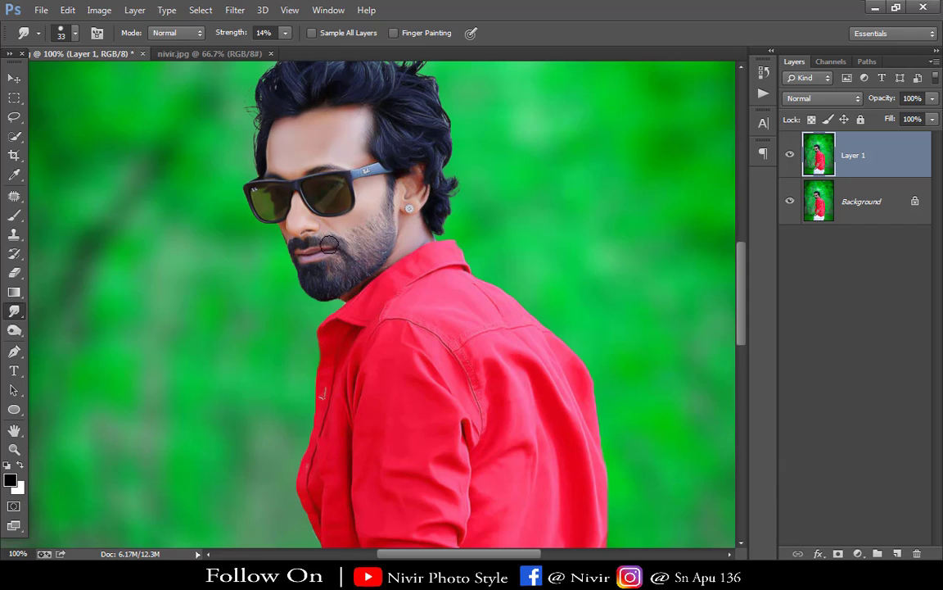
{"action": "left_click_drag", "start_coordinate": [314, 227], "coordinate": [296, 225]}
{"action": "scroll", "coordinate": [405, 279], "scroll_direction": "down", "scroll_amount": 10}
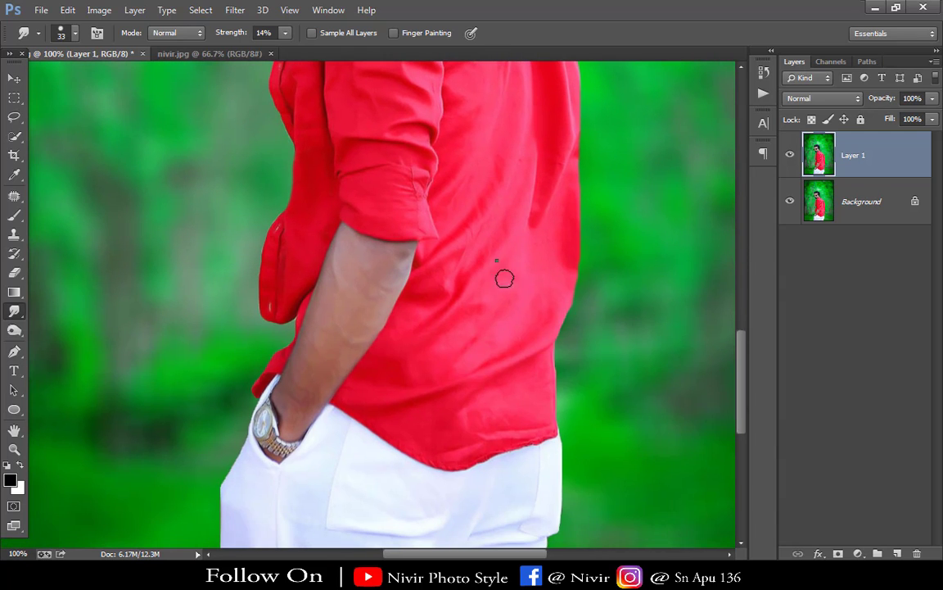
Smooth the skin on the man's forearm with the Smudge tool at 62 px, and the area near his wrist at 34 px
{"action": "right_click", "coordinate": [505, 278]}
{"action": "left_click", "coordinate": [594, 297]}
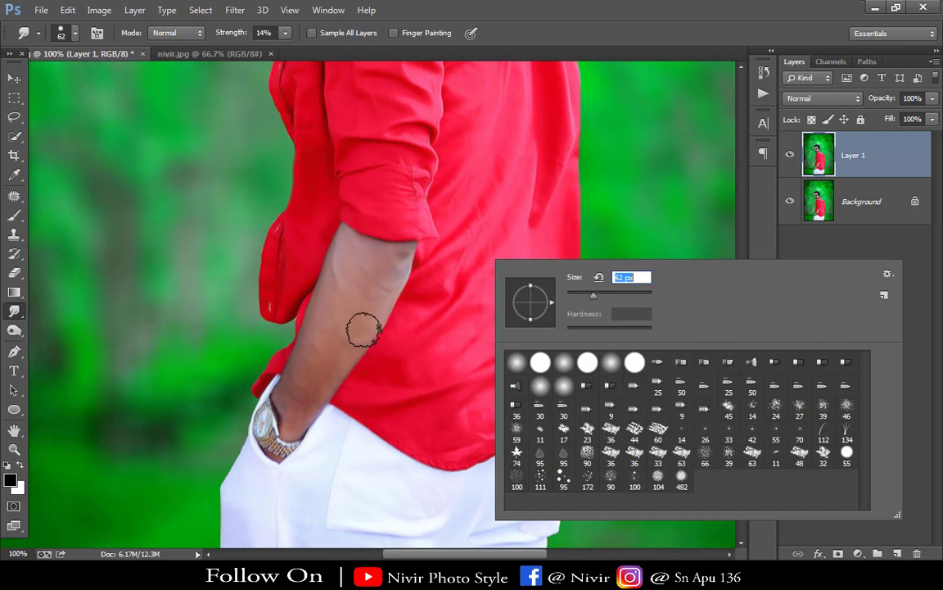
{"action": "mouse_move", "coordinate": [354, 288]}
{"action": "left_mouse_down"}
{"action": "mouse_move", "coordinate": [355, 249]}
{"action": "mouse_move", "coordinate": [388, 259]}
{"action": "mouse_move", "coordinate": [355, 295]}
{"action": "mouse_move", "coordinate": [339, 285]}
{"action": "mouse_move", "coordinate": [346, 258]}
{"action": "mouse_move", "coordinate": [300, 409]}
{"action": "mouse_move", "coordinate": [351, 337]}
{"action": "mouse_move", "coordinate": [348, 262]}
{"action": "mouse_move", "coordinate": [329, 332]}
{"action": "mouse_move", "coordinate": [313, 360]}
{"action": "mouse_move", "coordinate": [332, 301]}
{"action": "mouse_move", "coordinate": [294, 398]}
{"action": "mouse_move", "coordinate": [360, 316]}
{"action": "left_mouse_up"}
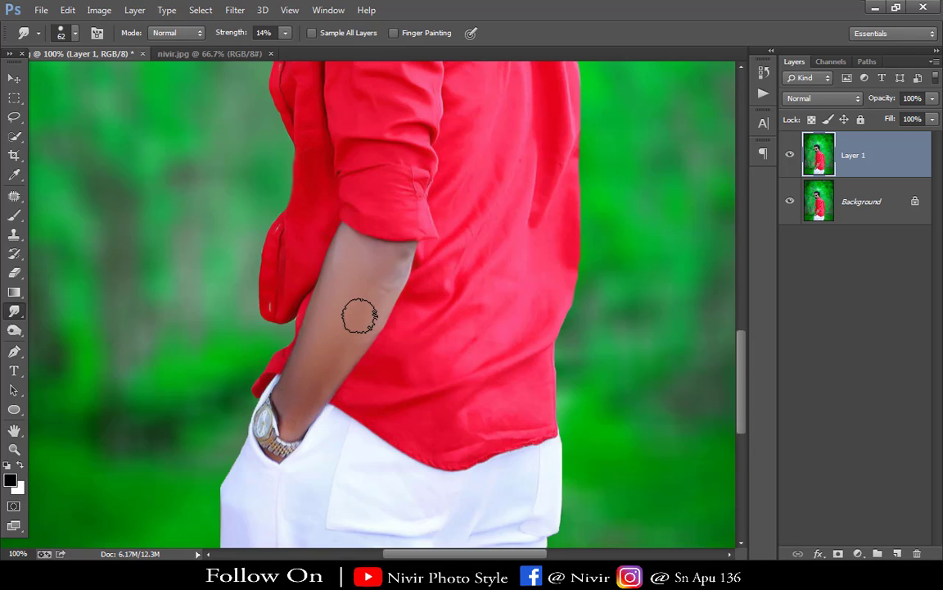
{"action": "right_click", "coordinate": [444, 283]}
{"action": "left_click", "coordinate": [536, 317]}
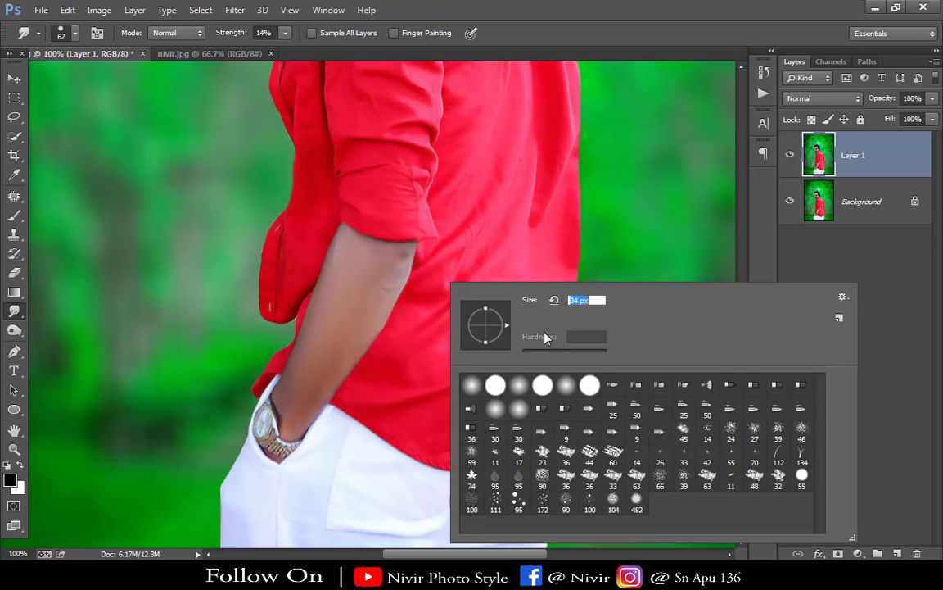
{"action": "left_click", "coordinate": [289, 429]}
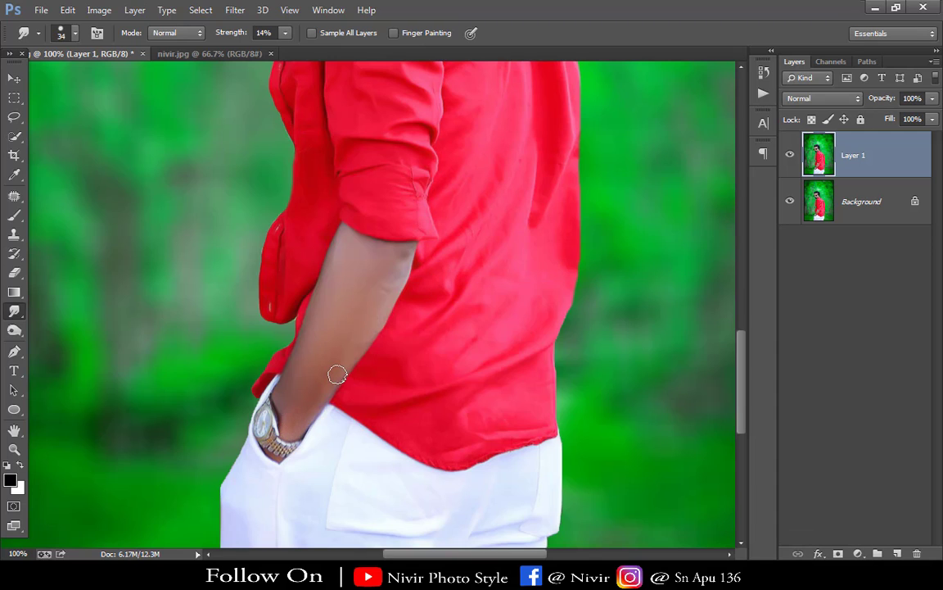
Check the smoothed arm against the whole picture, and merge Layer 1 down into the background
{"action": "key", "text": "ctrl+minus"}
{"action": "key", "text": "ctrl+minus"}
{"action": "key", "text": "ctrl+plus"}
{"action": "key", "text": "ctrl+plus"}
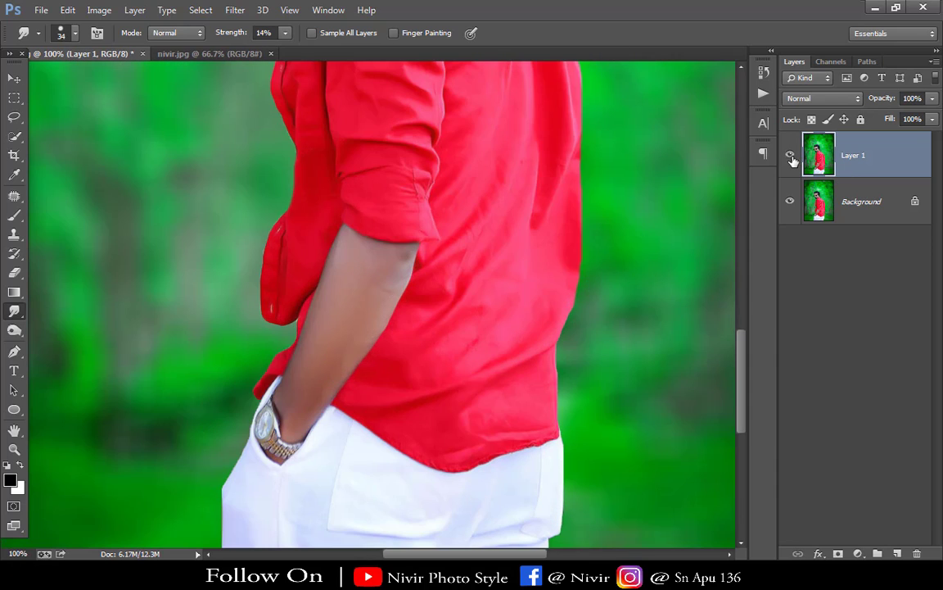
{"action": "right_click", "coordinate": [870, 161]}
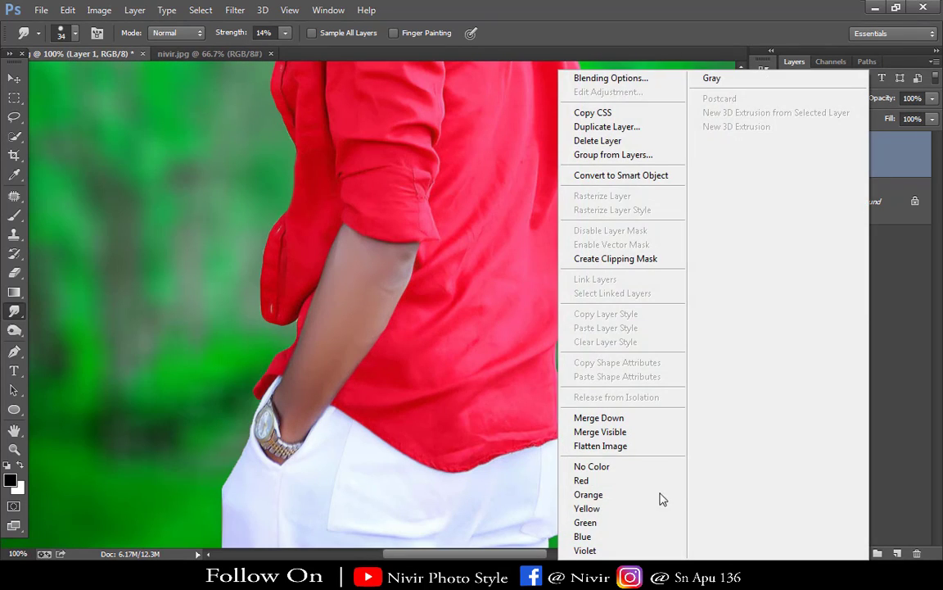
{"action": "left_click", "coordinate": [628, 418]}
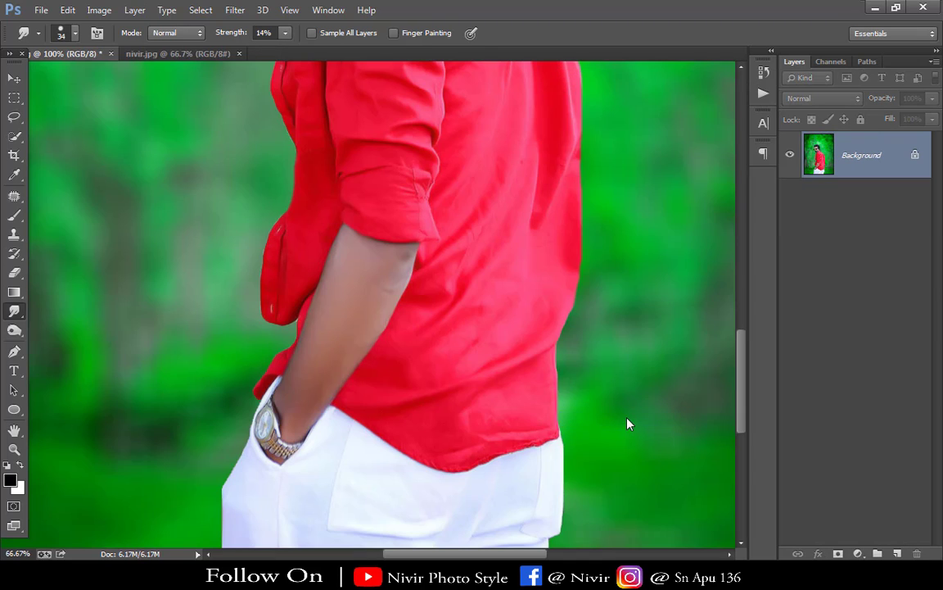
Open the merged image in the Color Efex Pro 4 filter, try Cross Processing method B02, and choose method B04
{"action": "key", "text": "ctrl+minus"}
{"action": "key", "text": "ctrl+minus"}
{"action": "key", "text": "ctrl+minus"}
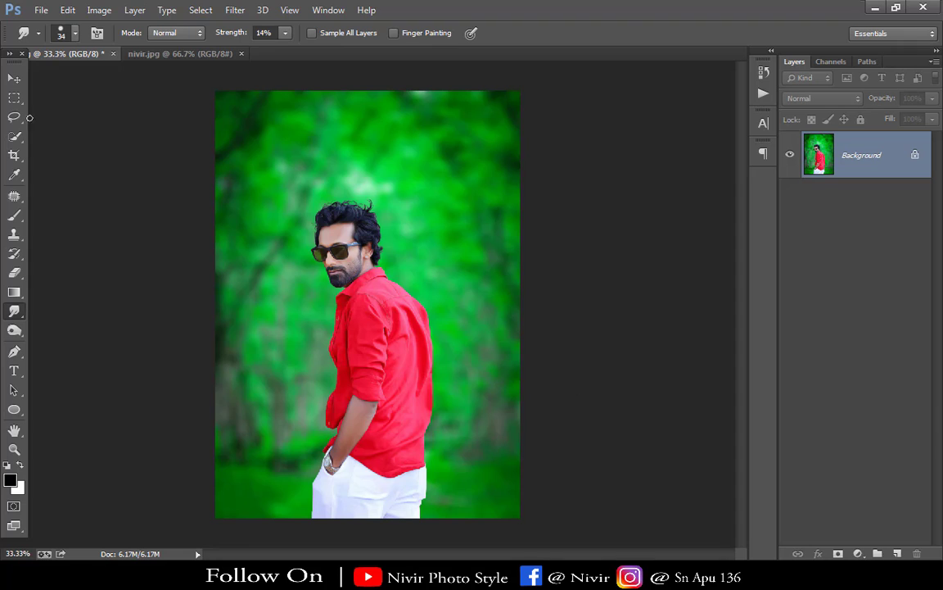
{"action": "left_click", "coordinate": [235, 9]}
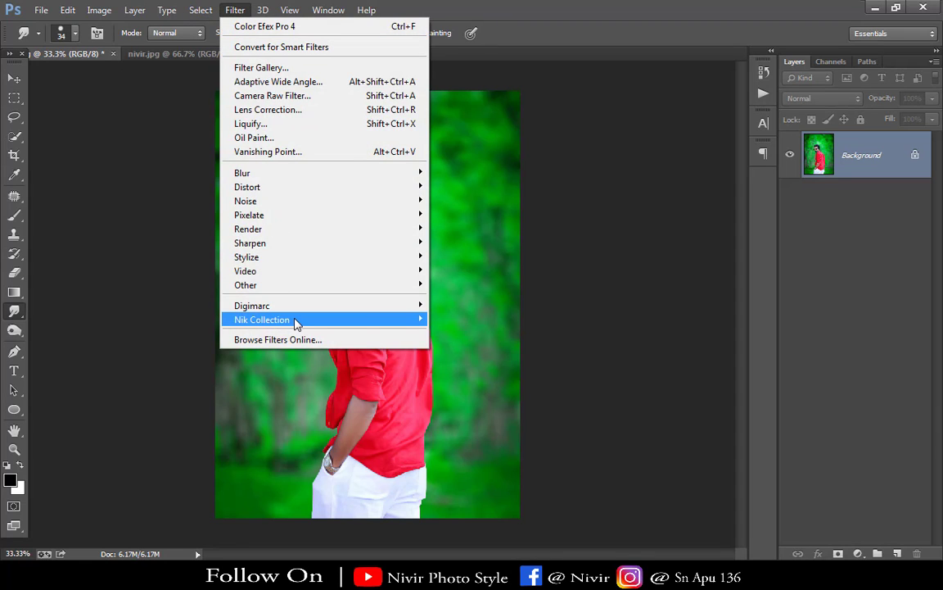
{"action": "mouse_move", "coordinate": [379, 320]}
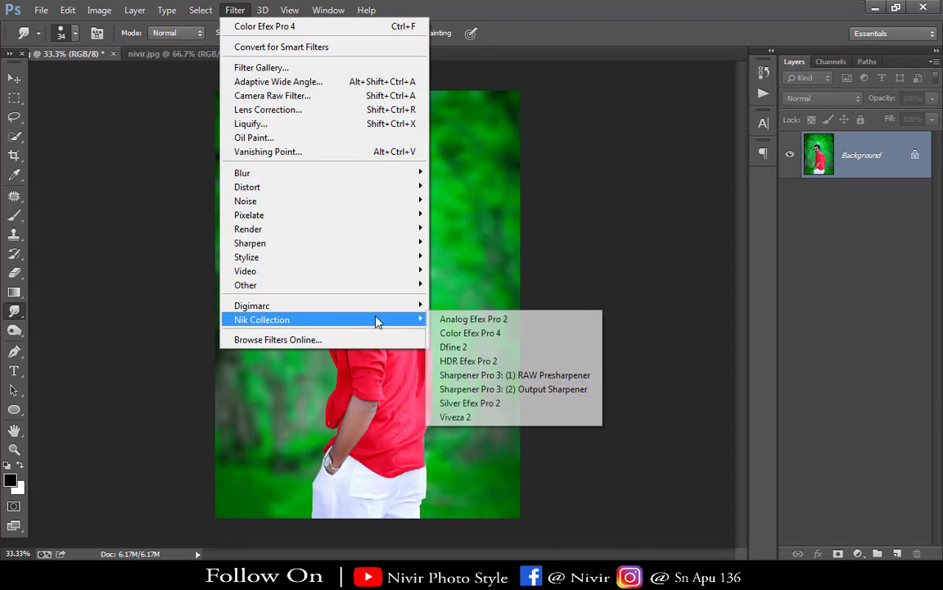
{"action": "left_click", "coordinate": [482, 336]}
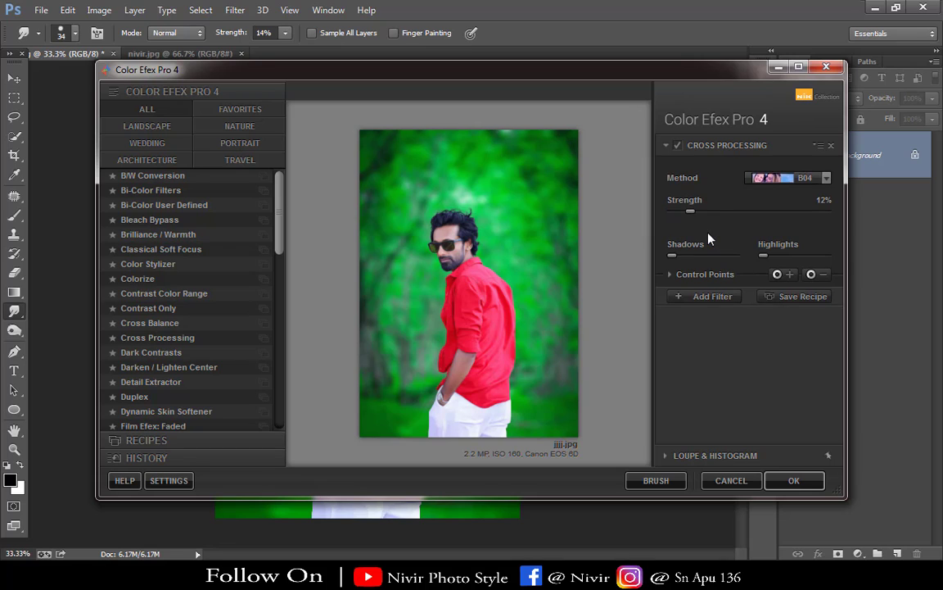
{"action": "left_click", "coordinate": [809, 179]}
{"action": "left_click", "coordinate": [792, 217]}
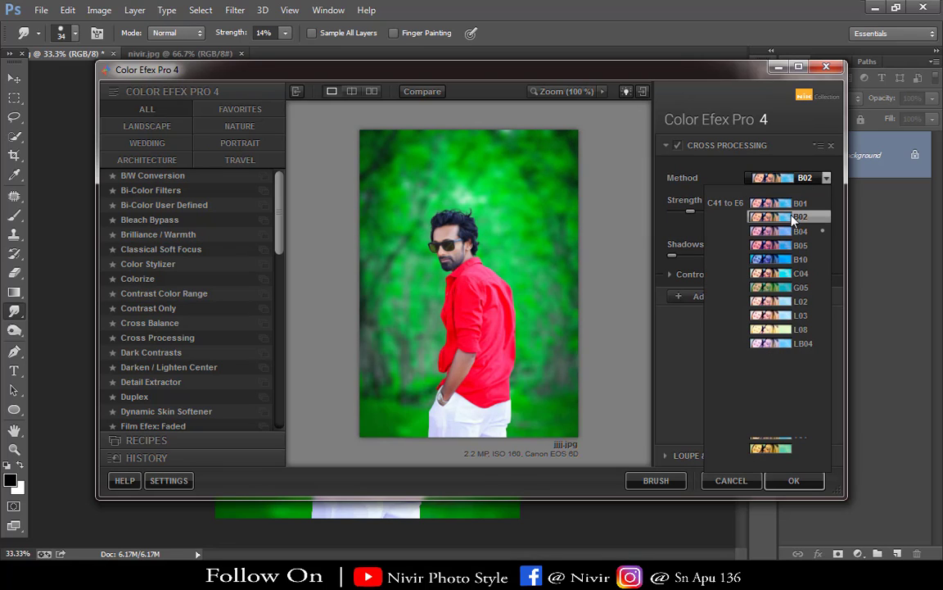
{"action": "left_click", "coordinate": [795, 231]}
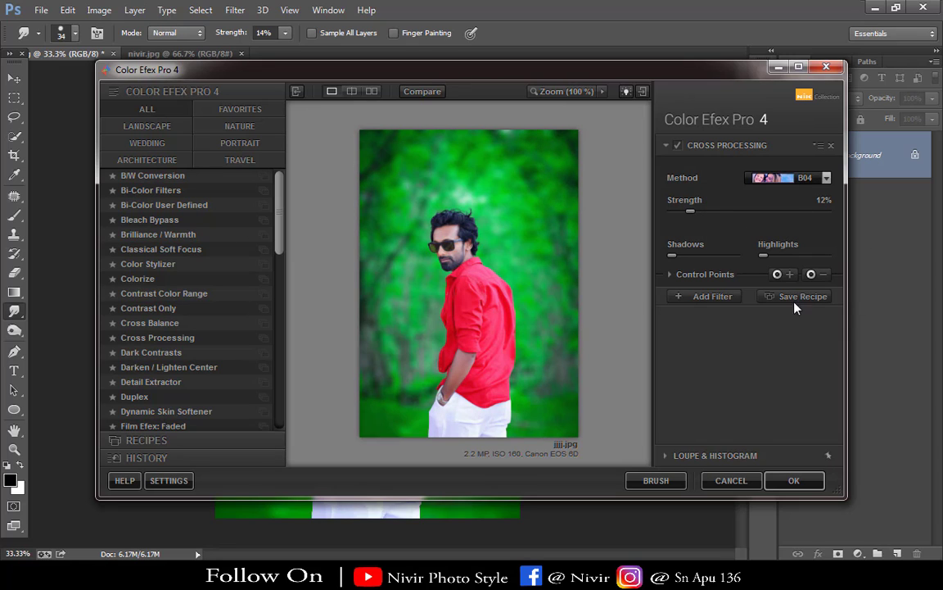
Try Cross Processing strengths of 22% and 39%, bring the strength back down to slightly above 11%, and apply the filter
{"action": "left_click_drag", "start_coordinate": [691, 212], "coordinate": [709, 213]}
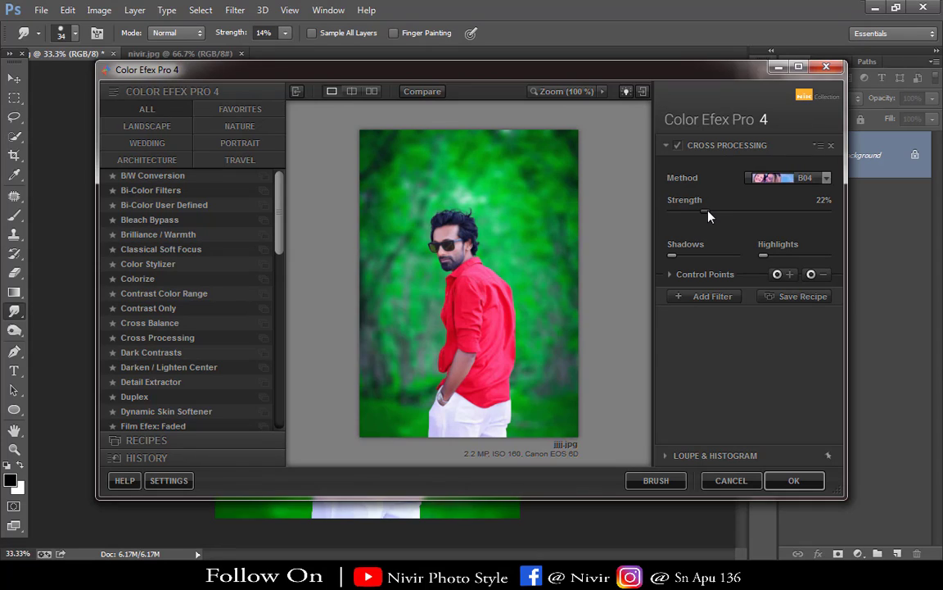
{"action": "left_click_drag", "start_coordinate": [717, 214], "coordinate": [733, 211]}
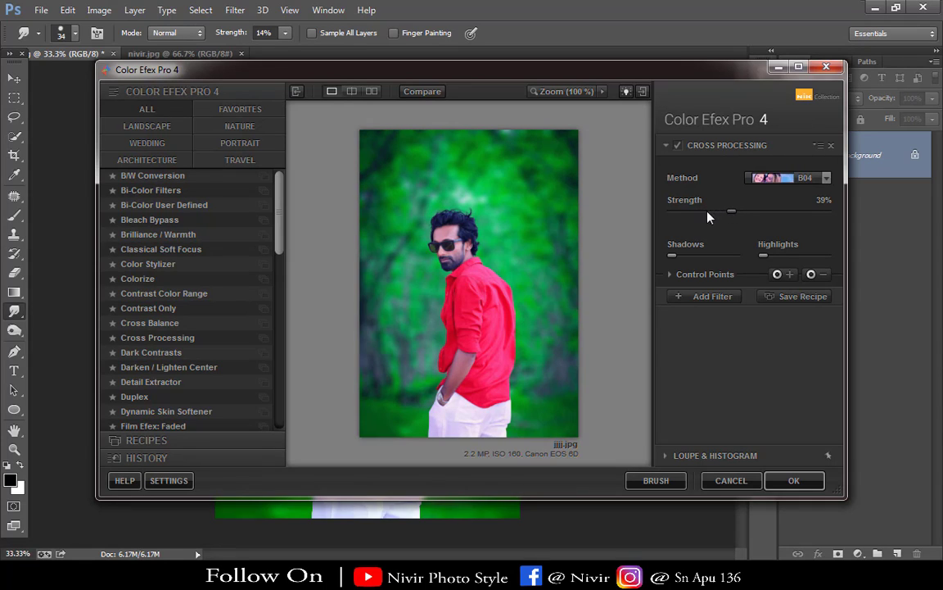
{"action": "left_click", "coordinate": [690, 212]}
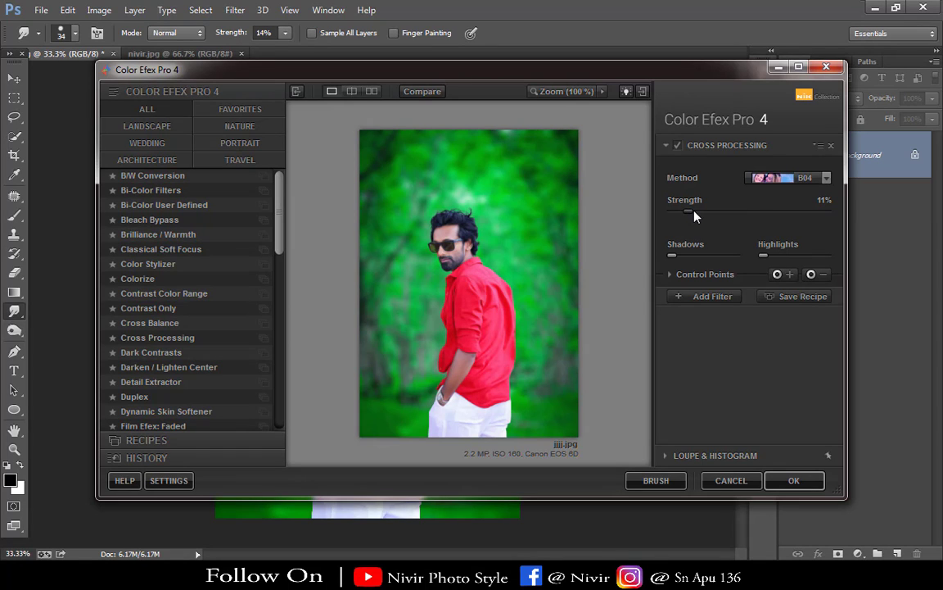
{"action": "left_click_drag", "start_coordinate": [691, 212], "coordinate": [693, 212]}
{"action": "left_click", "coordinate": [787, 482]}
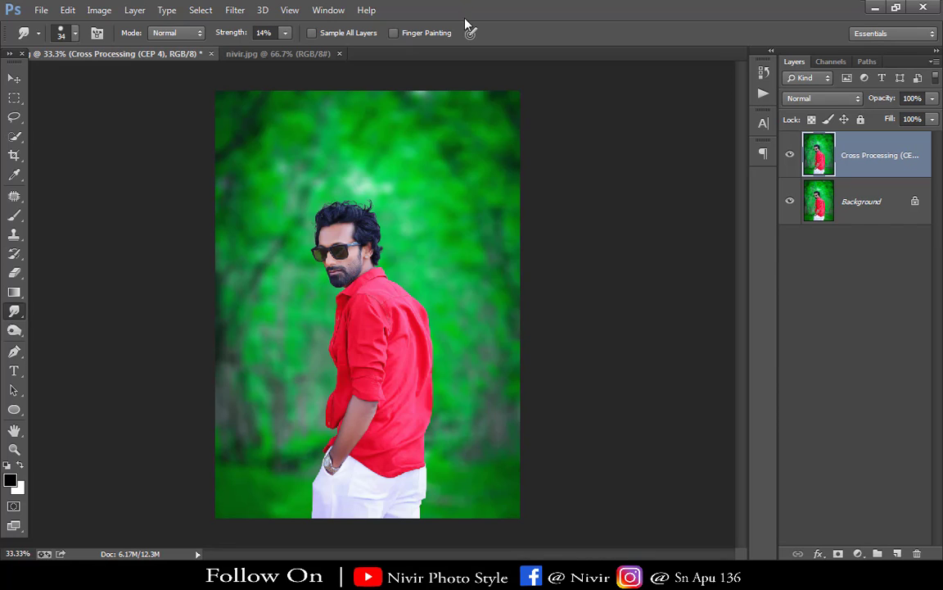
Compare the picture with and without the Cross Processing layer, and merge that layer down into the background
{"action": "left_click", "coordinate": [790, 155]}
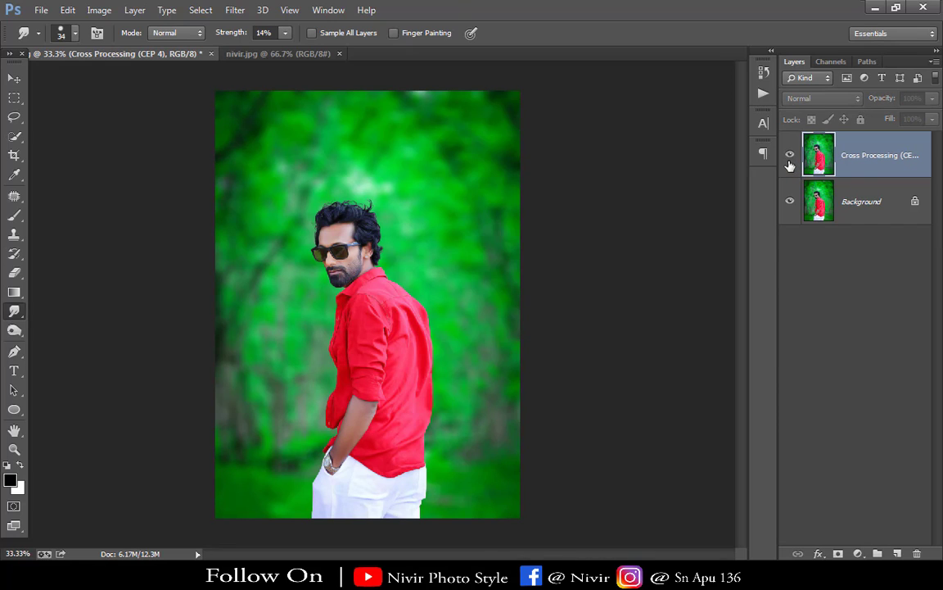
{"action": "right_click", "coordinate": [844, 162]}
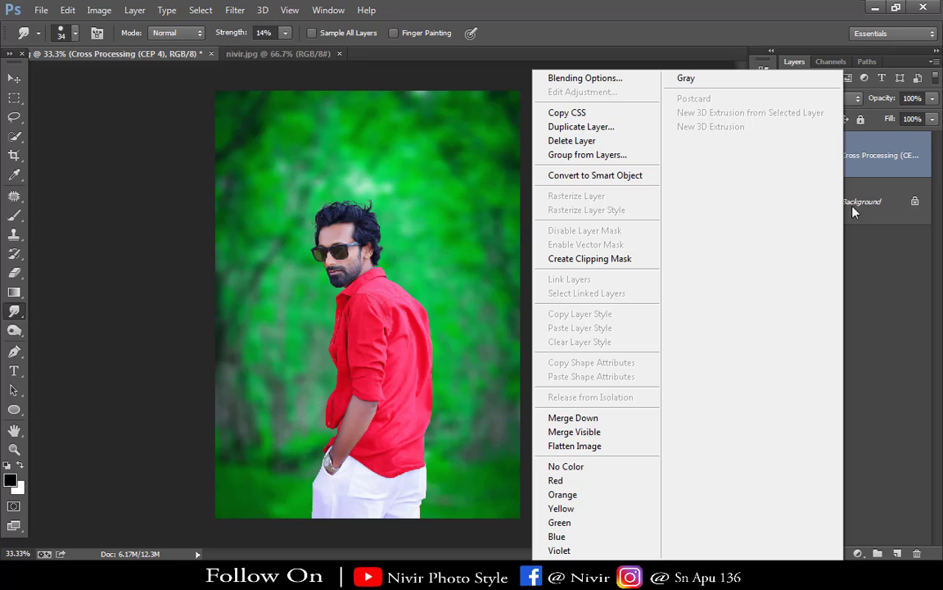
{"action": "left_click", "coordinate": [594, 418]}
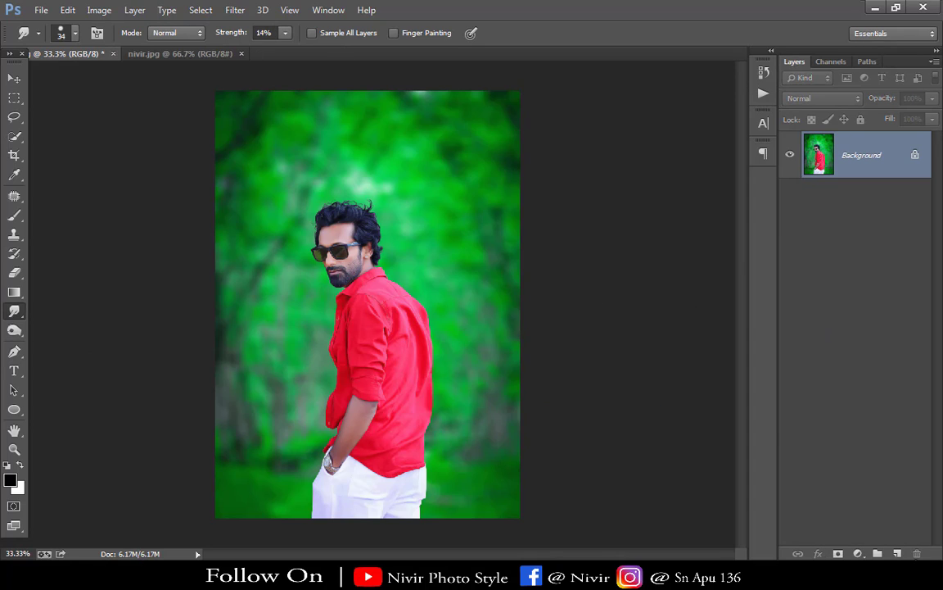
Add a new layer and paint one soft red spot beside the man's head with a 384 px brush at 0% hardness
{"action": "key", "text": "ctrl+shift+alt+n"}
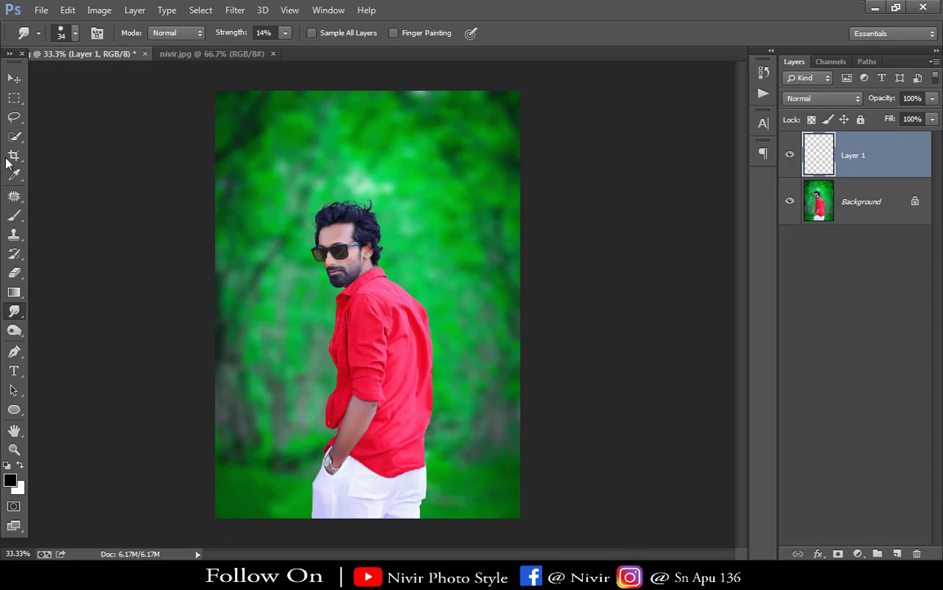
{"action": "left_click", "coordinate": [13, 215]}
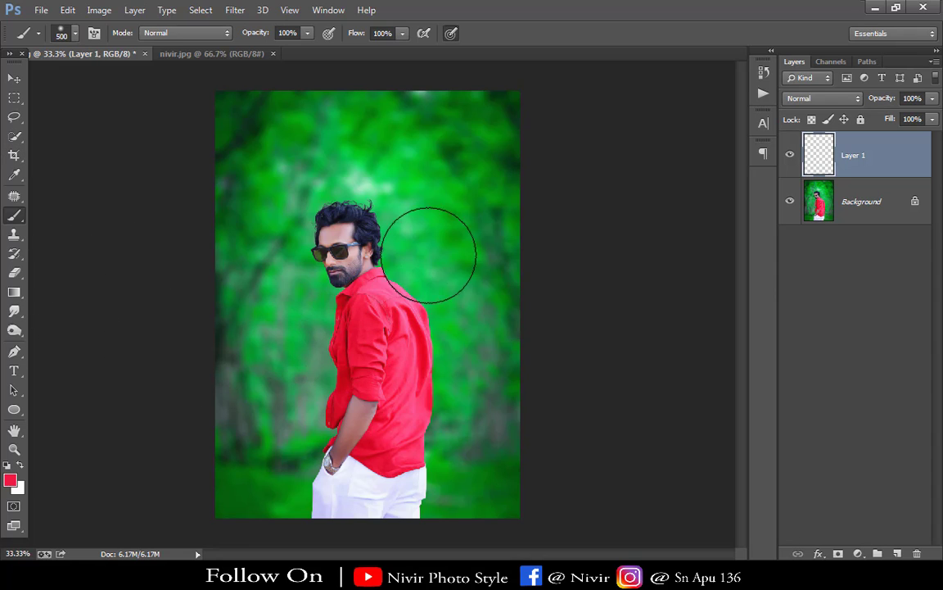
{"action": "right_click", "coordinate": [422, 206]}
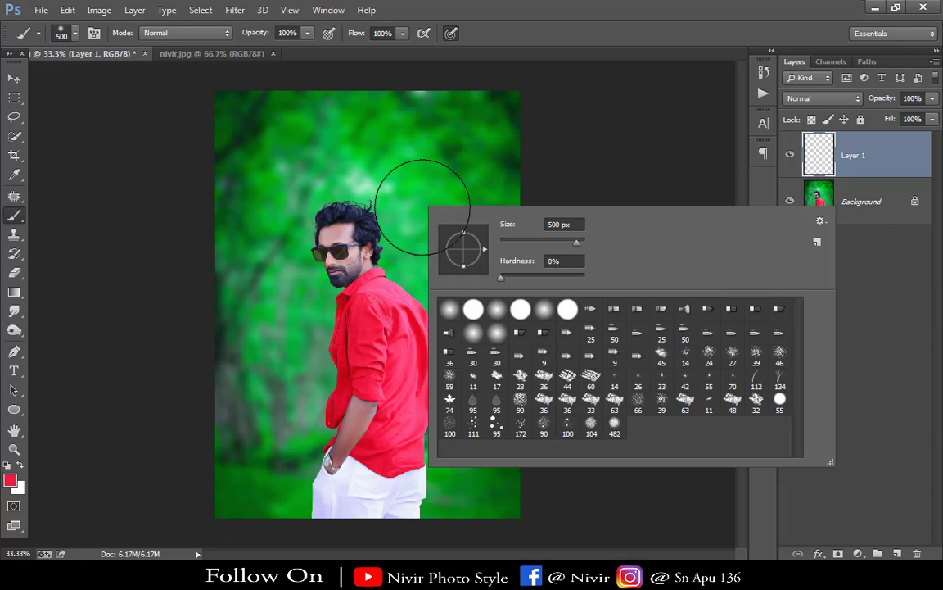
{"action": "left_click", "coordinate": [573, 243]}
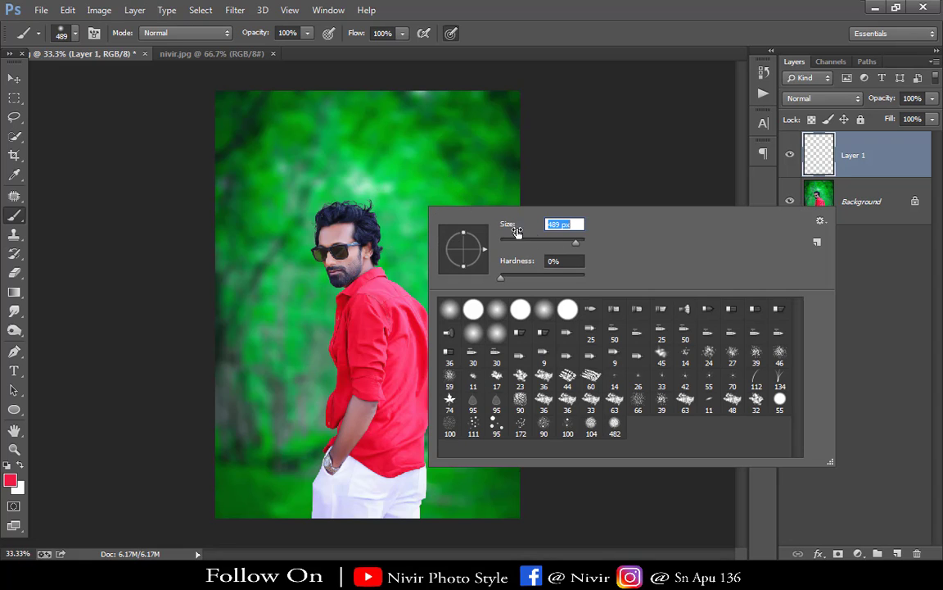
{"action": "left_click_drag", "start_coordinate": [571, 244], "coordinate": [569, 244]}
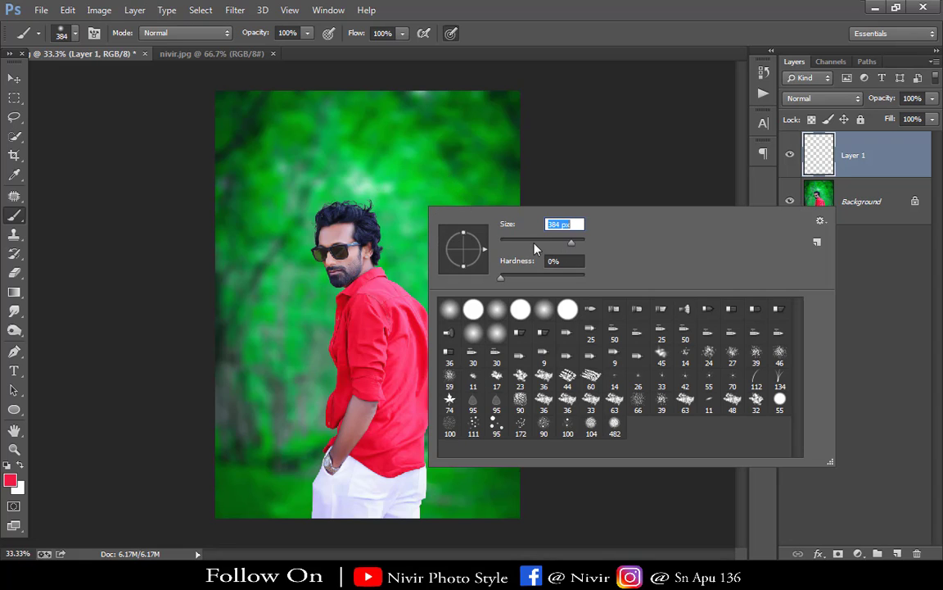
{"action": "left_click", "coordinate": [427, 196]}
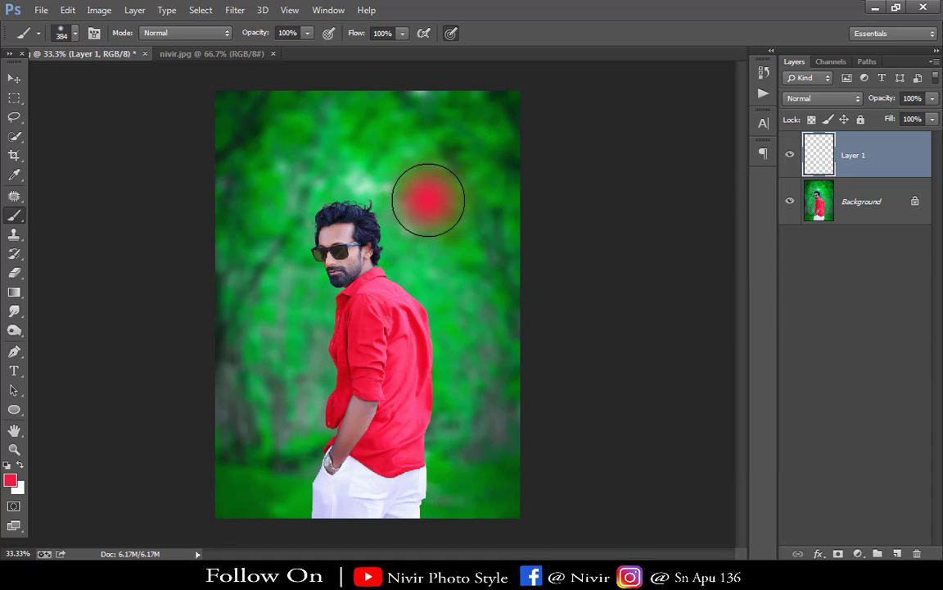
Move the red spot down beside the man's shoulder with transform controls shown, and set its layer's blend mode to Screen
{"action": "left_click", "coordinate": [16, 80]}
{"action": "left_click", "coordinate": [175, 32]}
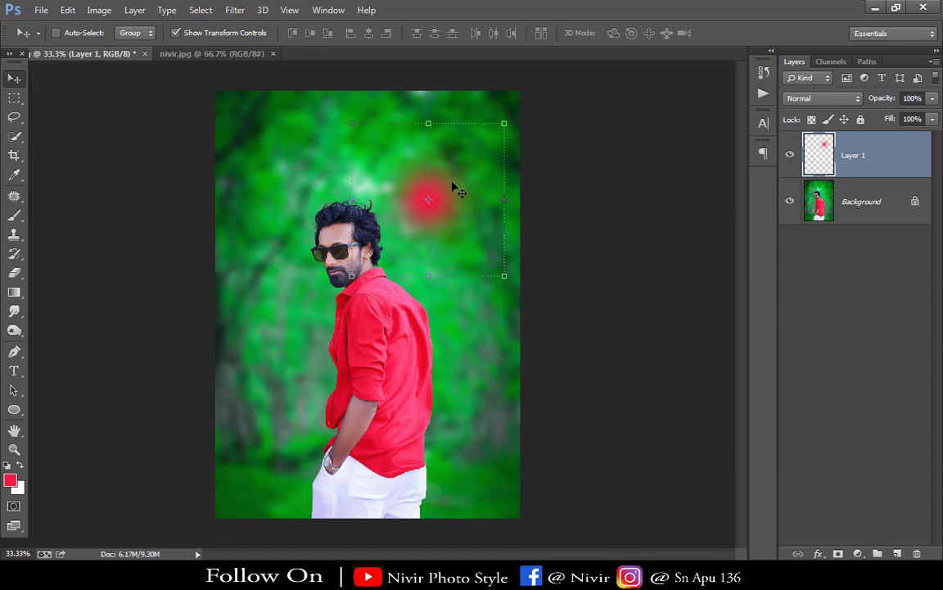
{"action": "left_click_drag", "start_coordinate": [467, 252], "coordinate": [481, 324]}
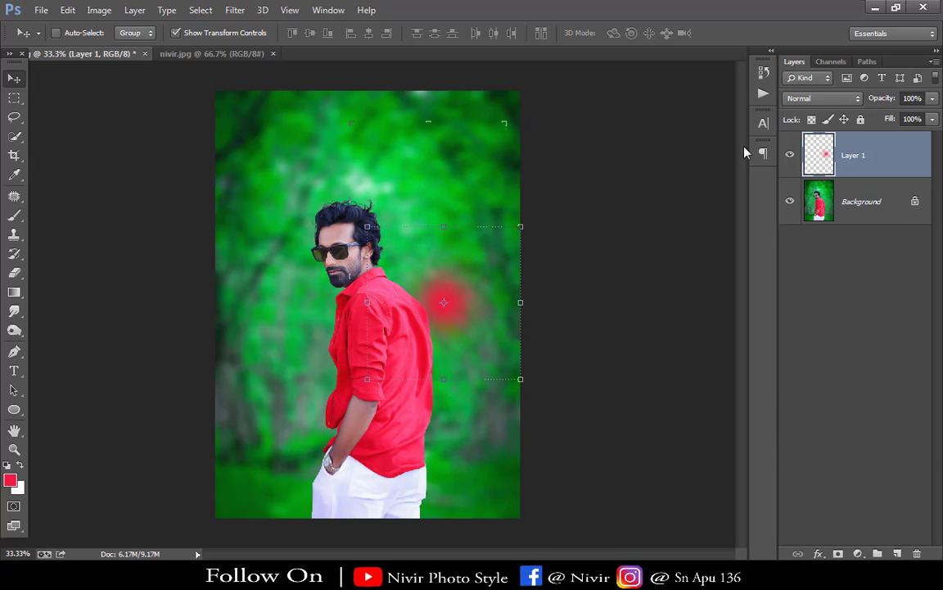
{"action": "left_click", "coordinate": [808, 101]}
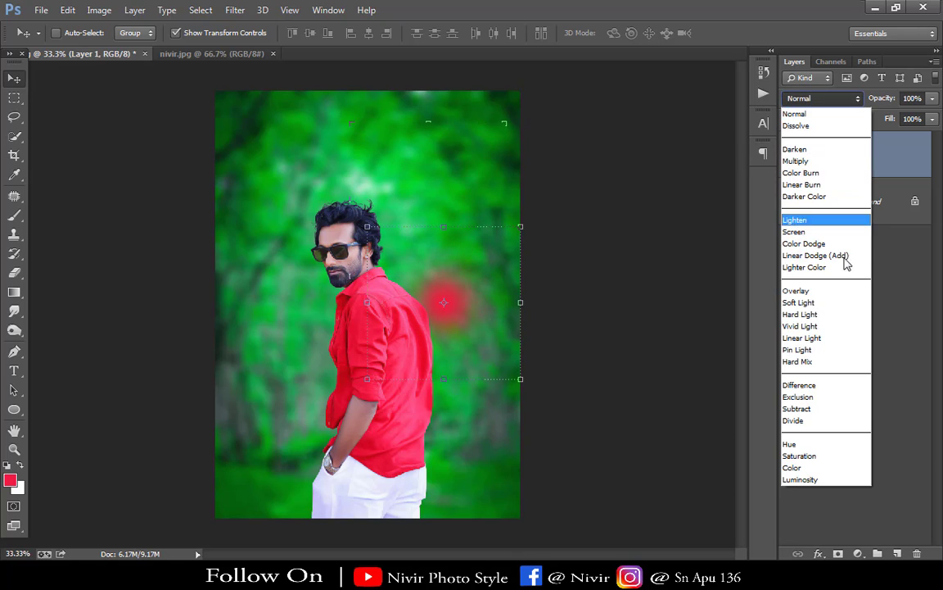
{"action": "left_click", "coordinate": [803, 234]}
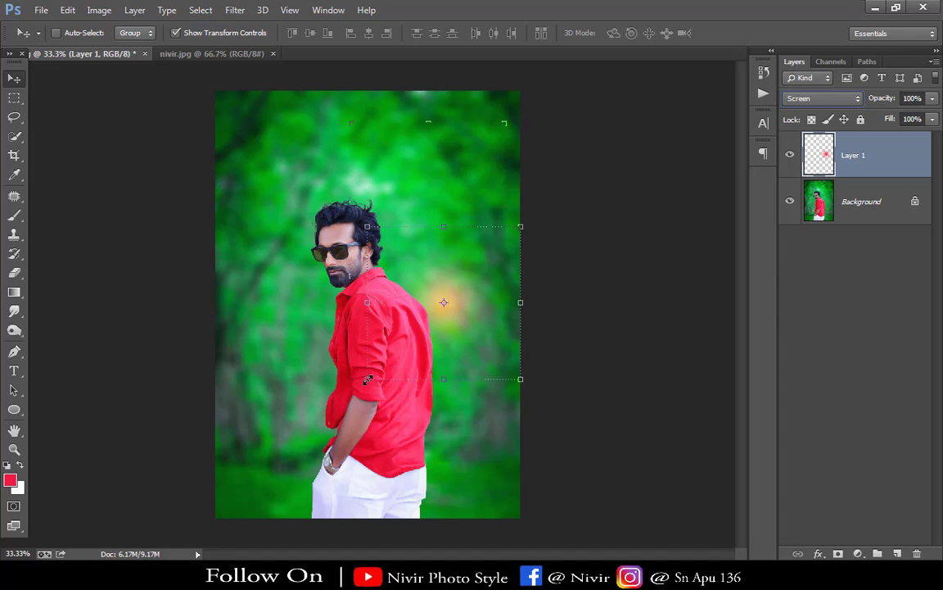
Enlarge the glow to 188.73% width and 159.90% height, and position it behind the man's shoulder
{"action": "left_click_drag", "start_coordinate": [368, 379], "coordinate": [273, 416]}
{"action": "left_click_drag", "start_coordinate": [458, 372], "coordinate": [493, 358]}
{"action": "left_click_drag", "start_coordinate": [441, 399], "coordinate": [447, 421]}
{"action": "left_click_drag", "start_coordinate": [449, 364], "coordinate": [449, 358]}
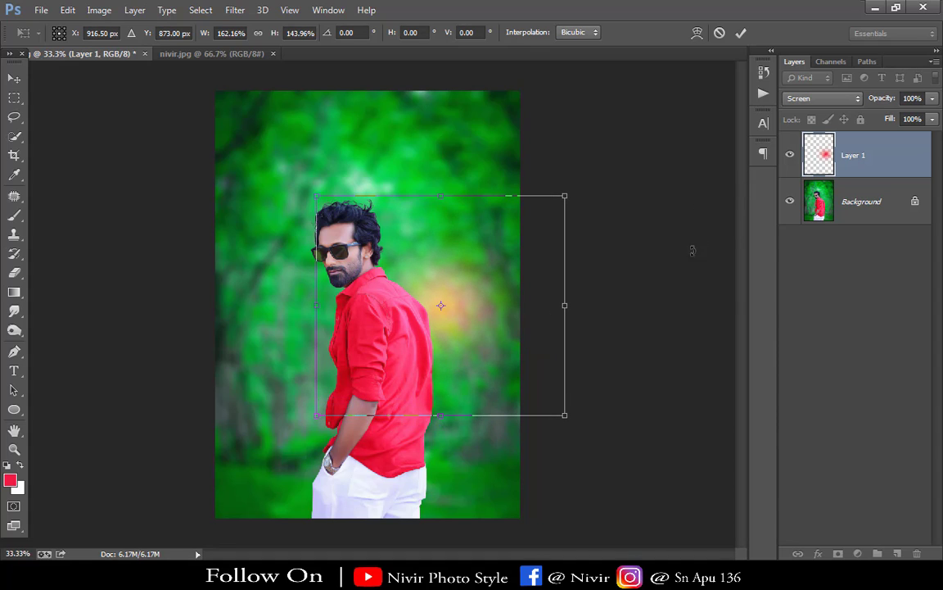
{"action": "left_click_drag", "start_coordinate": [319, 304], "coordinate": [306, 303]}
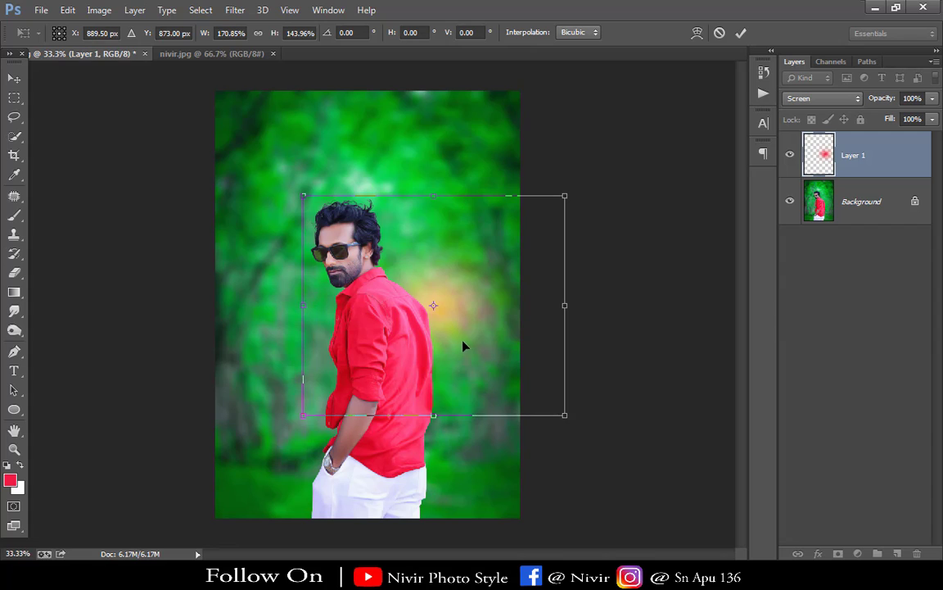
{"action": "left_click_drag", "start_coordinate": [464, 343], "coordinate": [457, 341]}
{"action": "left_click_drag", "start_coordinate": [565, 421], "coordinate": [592, 416]}
{"action": "left_click_drag", "start_coordinate": [442, 410], "coordinate": [437, 439]}
{"action": "mouse_move", "coordinate": [476, 385]}
{"action": "left_mouse_down"}
{"action": "mouse_move", "coordinate": [485, 385]}
{"action": "mouse_move", "coordinate": [480, 378]}
{"action": "left_mouse_up"}
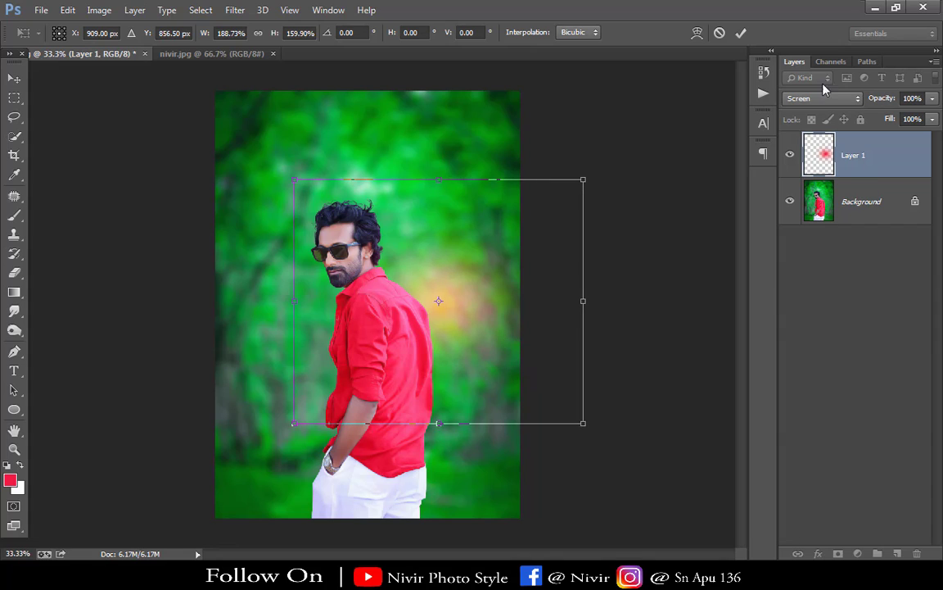
{"action": "left_click", "coordinate": [742, 32]}
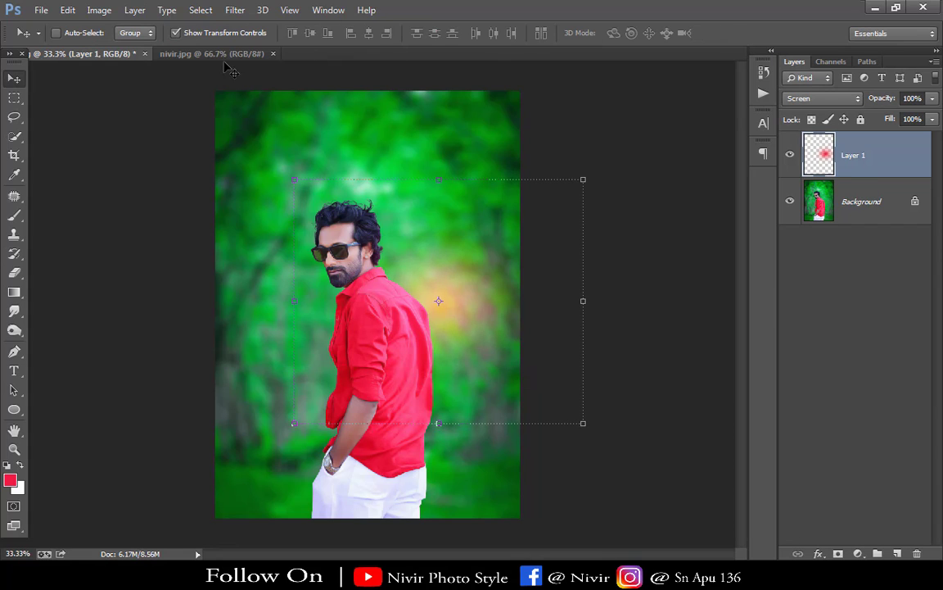
Close the nivir.jpg document
{"action": "left_click", "coordinate": [188, 54]}
{"action": "left_click", "coordinate": [274, 55]}
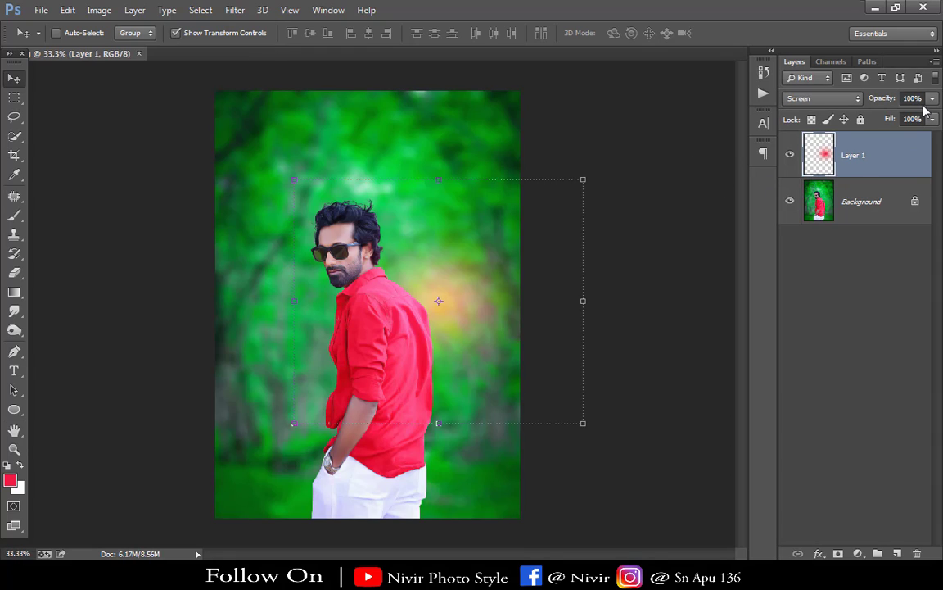
Soften the glow layer with a Gaussian Blur of 5.7 pixels radius, keeping its opacity at 100%
{"action": "left_click", "coordinate": [933, 99]}
{"action": "left_click_drag", "start_coordinate": [913, 115], "coordinate": [932, 116]}
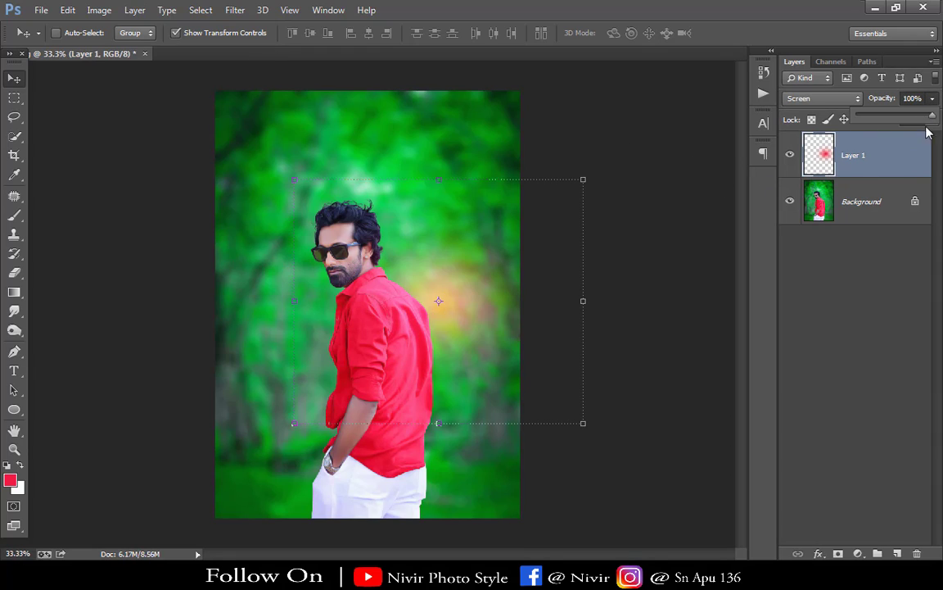
{"action": "left_click", "coordinate": [230, 10]}
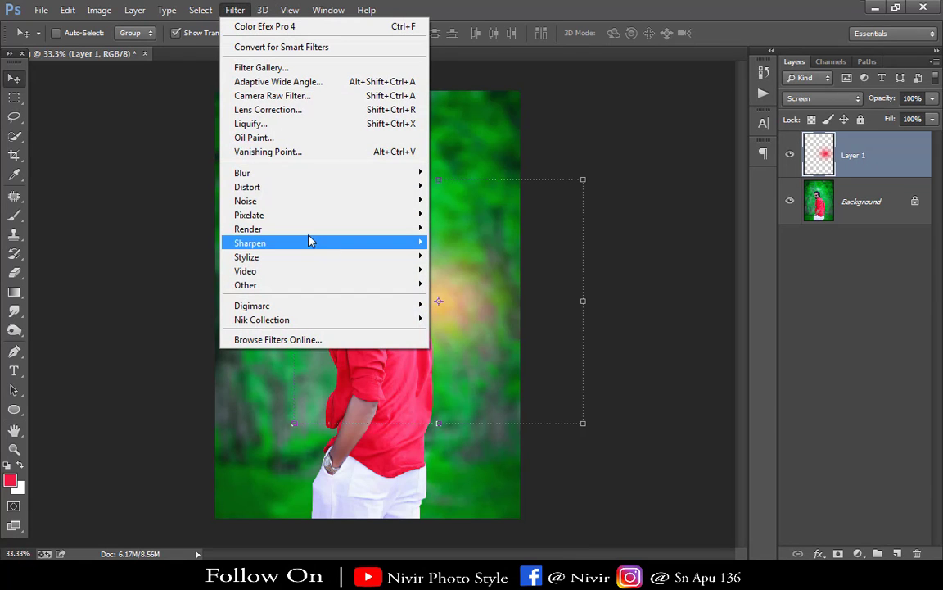
{"action": "mouse_move", "coordinate": [311, 174]}
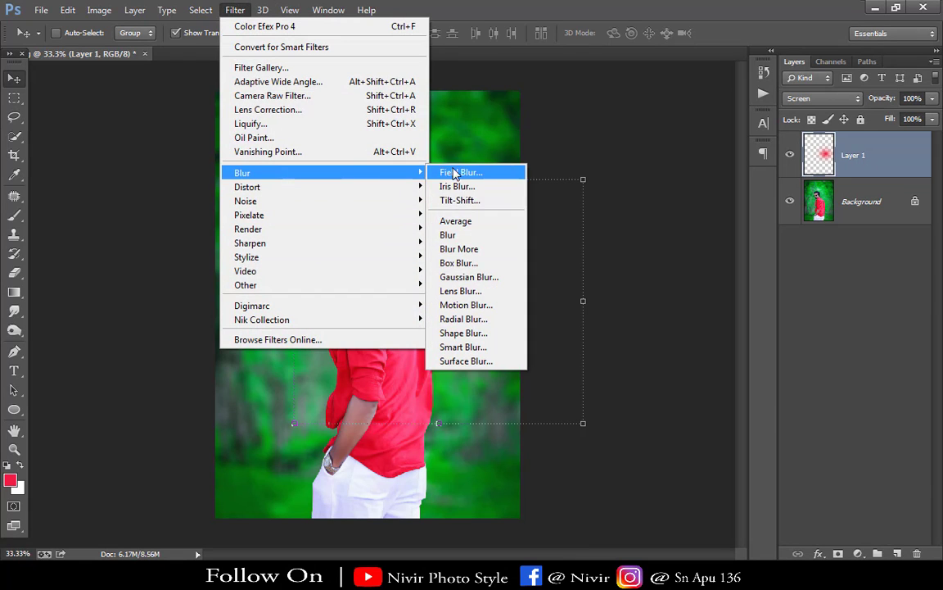
{"action": "left_click", "coordinate": [469, 278]}
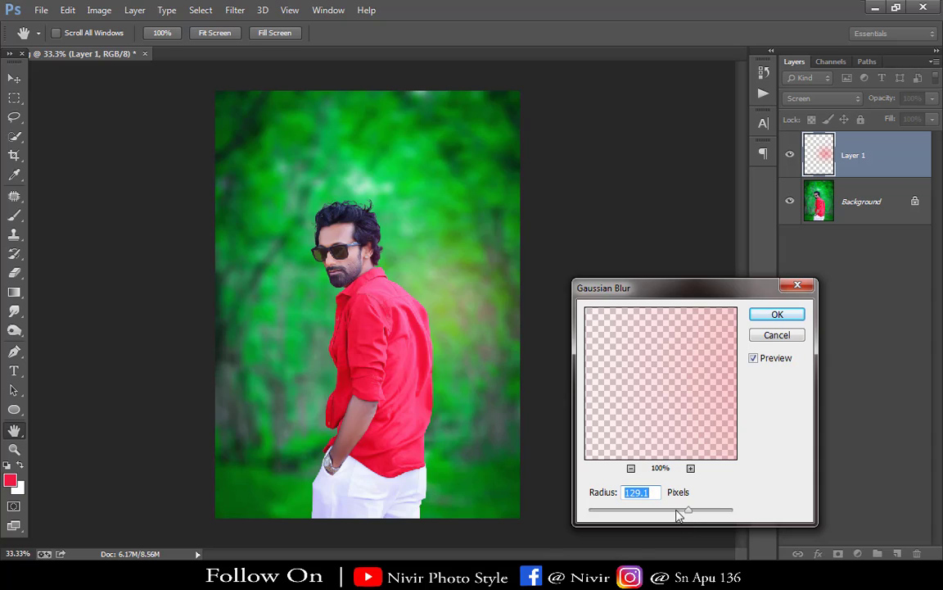
{"action": "left_click_drag", "start_coordinate": [677, 515], "coordinate": [627, 514]}
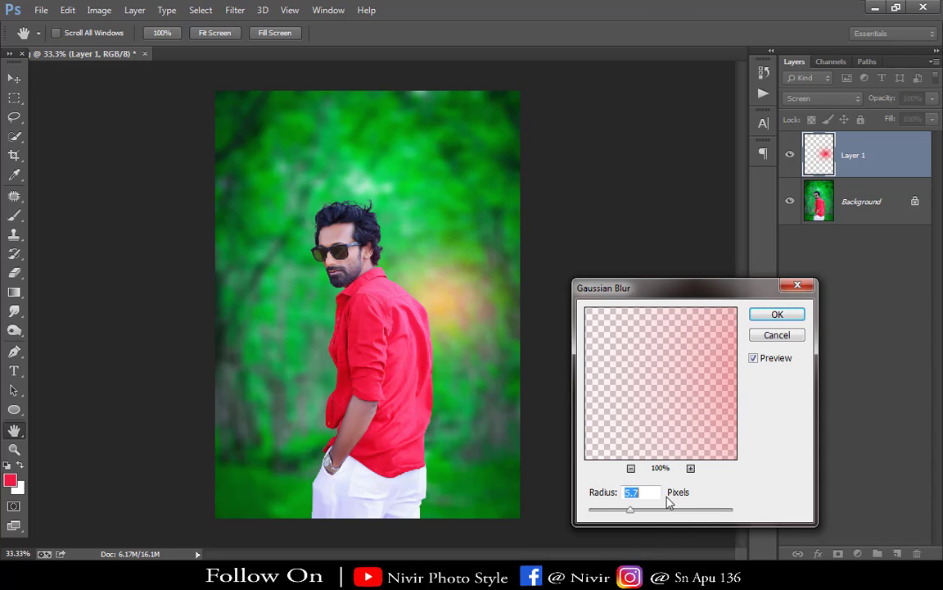
{"action": "left_click", "coordinate": [786, 316]}
Nudge the glow slightly up and toward the man's shoulder, and merge its layer down into the background
{"action": "key", "text": "v"}
{"action": "left_click_drag", "start_coordinate": [479, 316], "coordinate": [476, 309]}
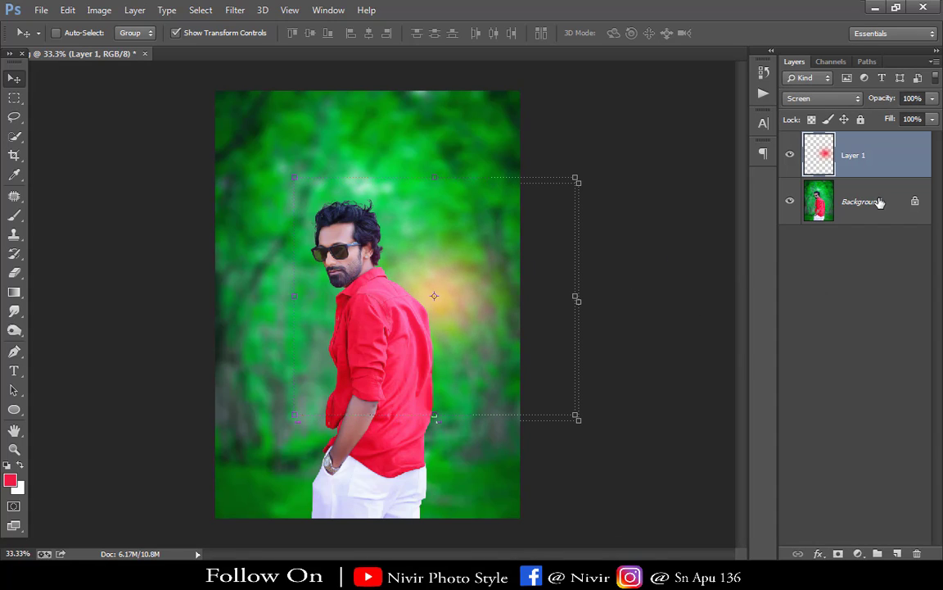
{"action": "right_click", "coordinate": [876, 156]}
{"action": "left_click", "coordinate": [608, 418]}
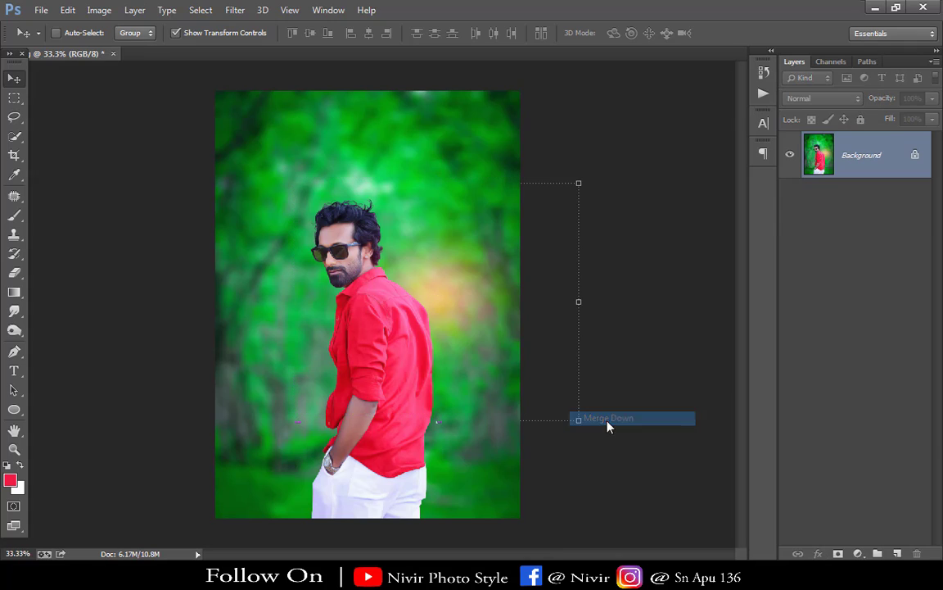
{"action": "key", "text": "ctrl+plus"}
{"action": "key", "text": "ctrl+minus"}
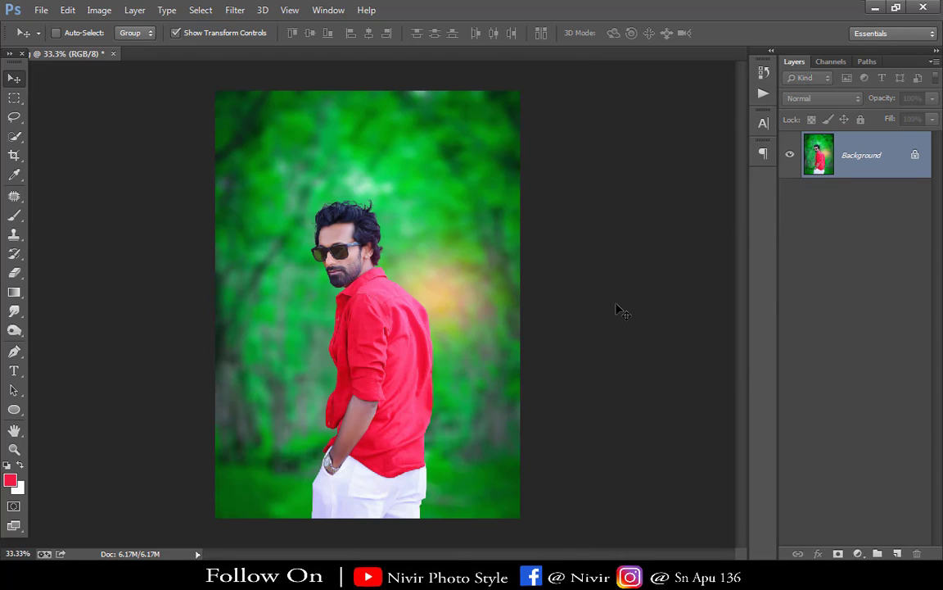
Duplicate the background layer and, in the Camera Raw filter, set Clarity to +4 and Vibrance to +3
{"action": "key", "text": "ctrl+j"}
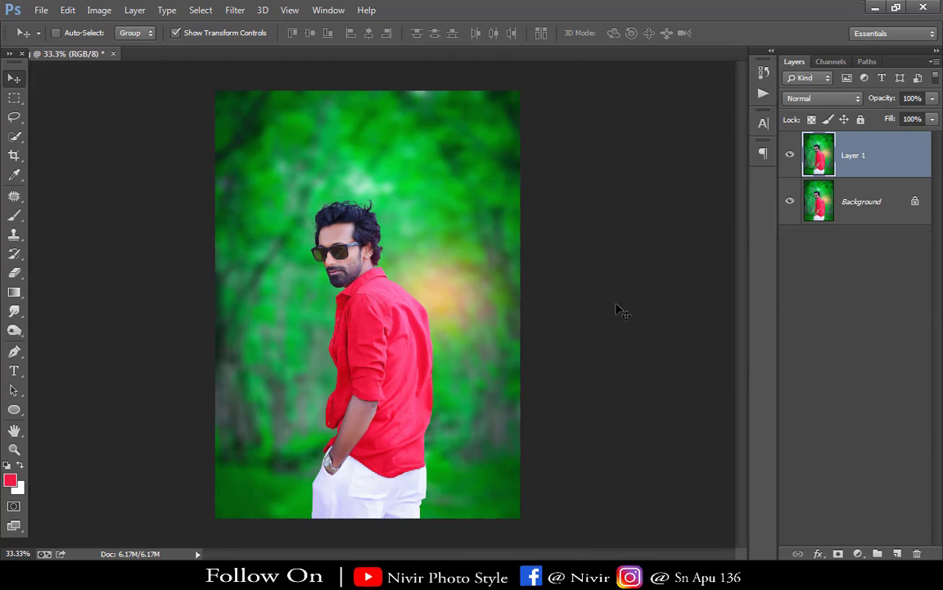
{"action": "left_click", "coordinate": [235, 10]}
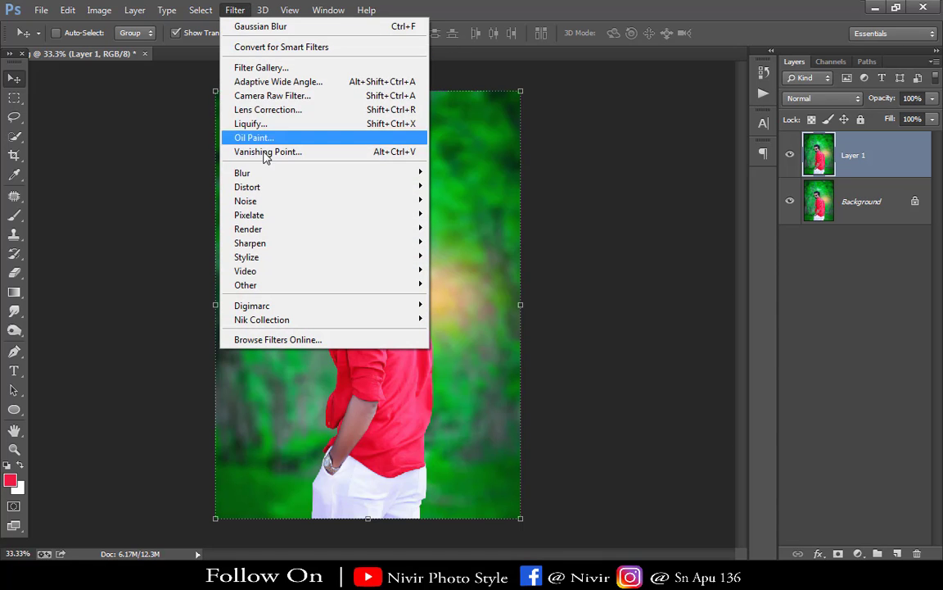
{"action": "left_click", "coordinate": [250, 96]}
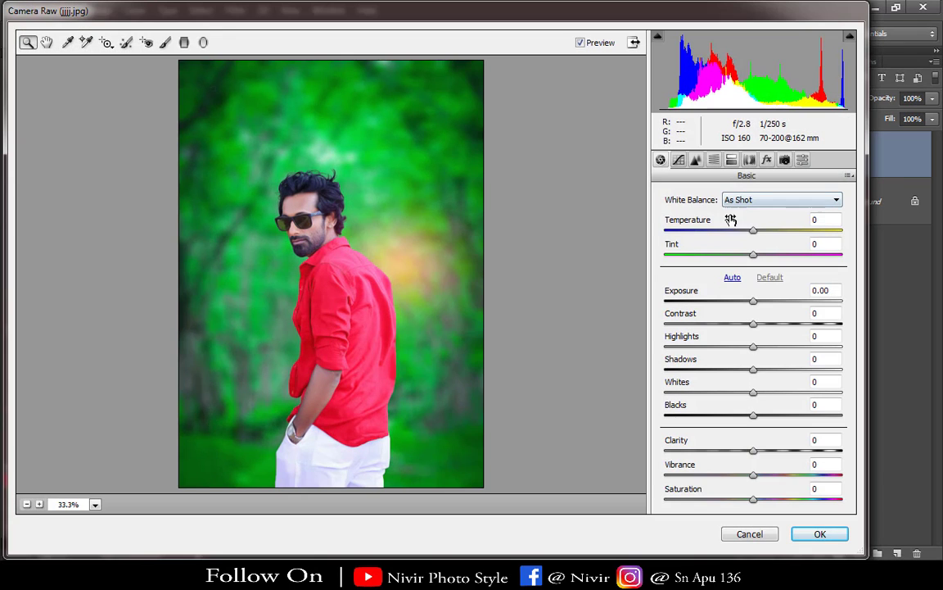
{"action": "left_click", "coordinate": [713, 159]}
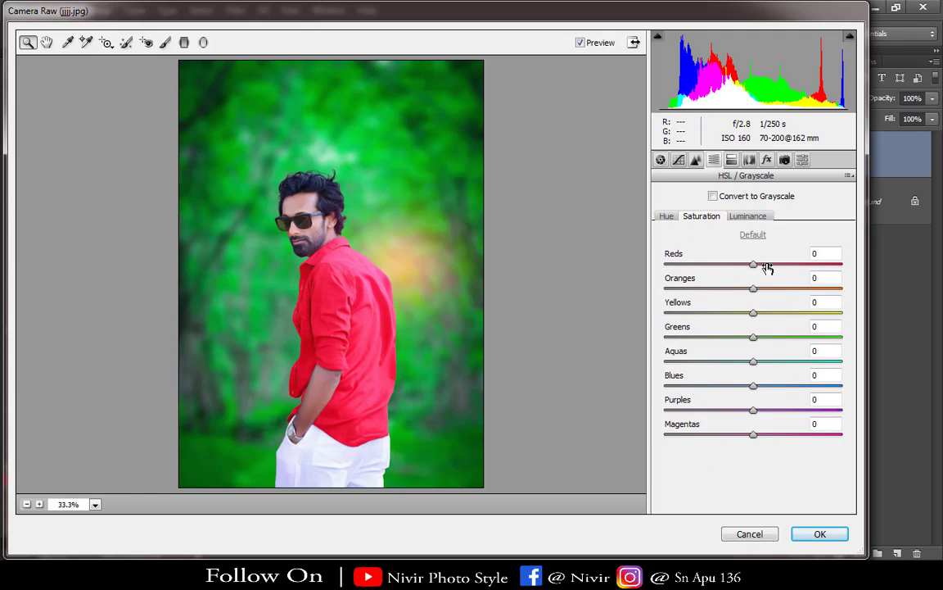
{"action": "left_click", "coordinate": [660, 161]}
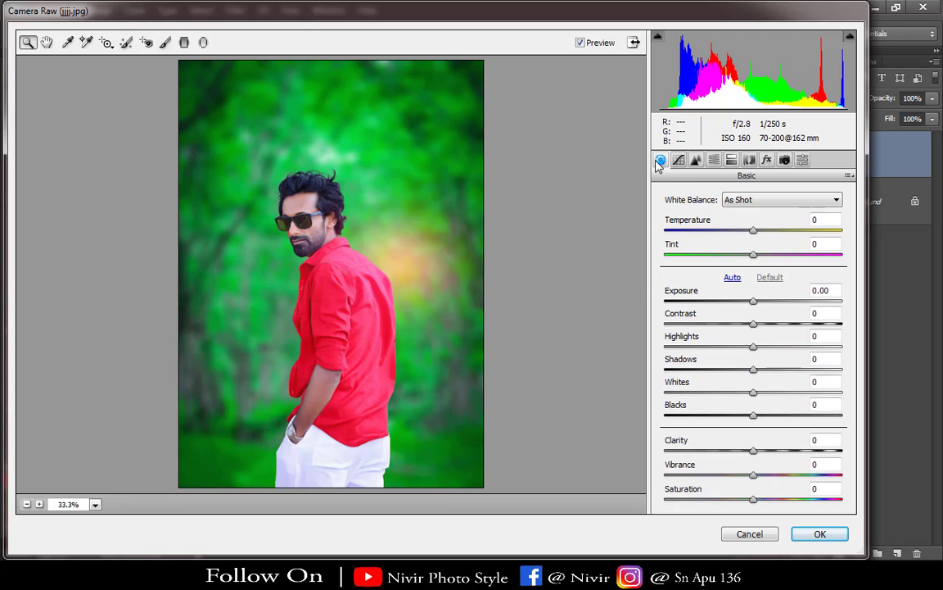
{"action": "left_click_drag", "start_coordinate": [753, 451], "coordinate": [757, 450]}
{"action": "key", "text": "Up"}
{"action": "key", "text": "Up"}
{"action": "key", "text": "Up"}
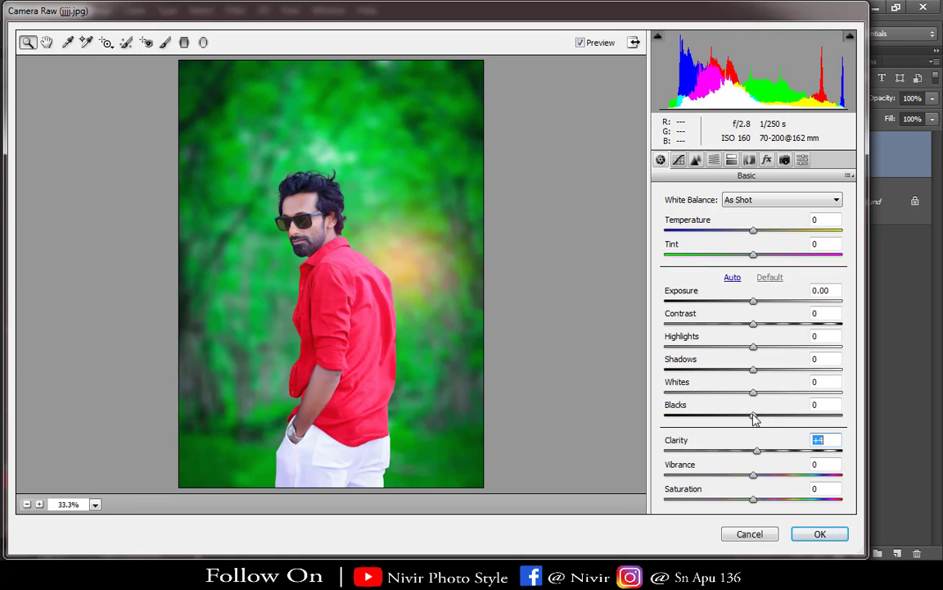
{"action": "left_click", "coordinate": [754, 474]}
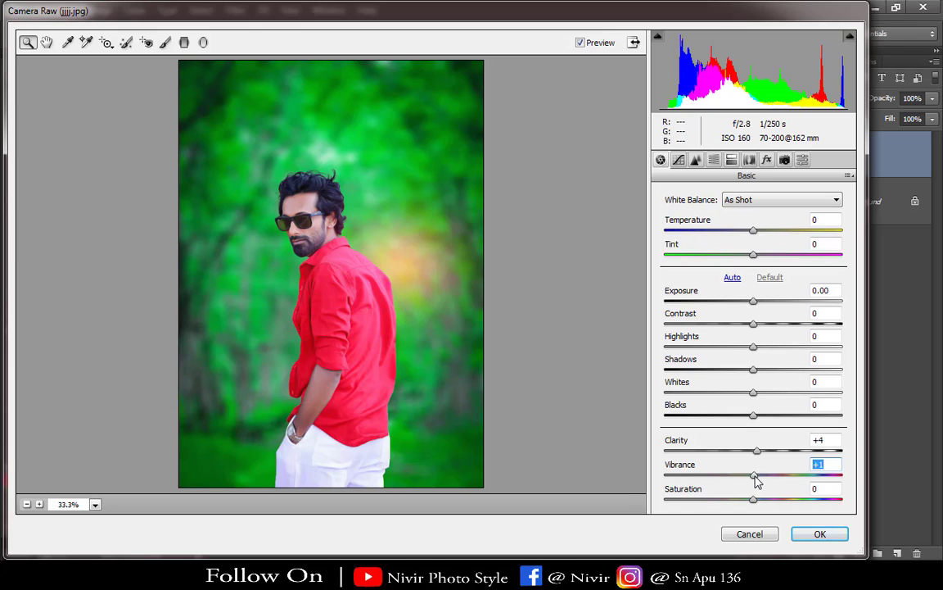
{"action": "key", "text": "Up"}
{"action": "key", "text": "Up"}
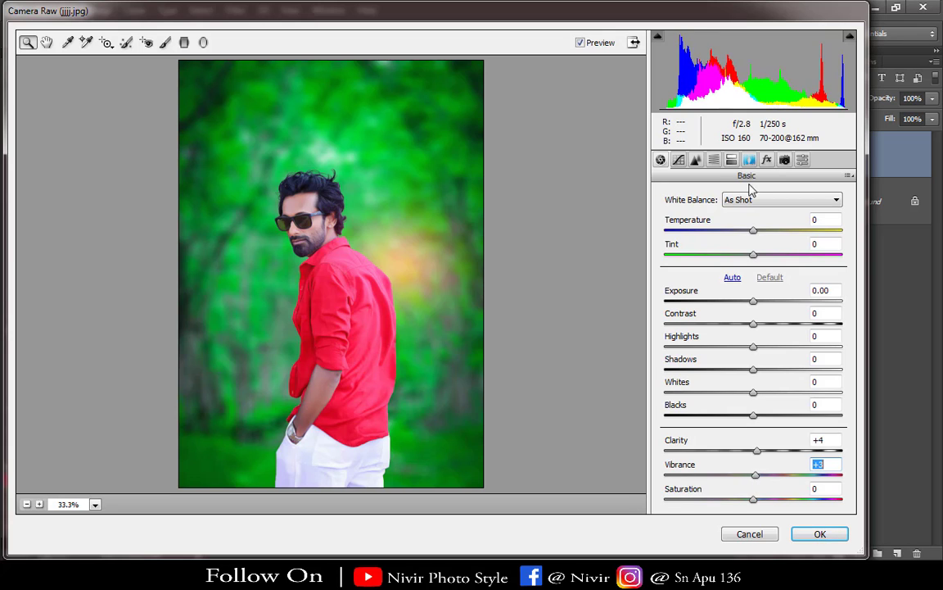
Add a Highlight Priority post-crop vignette with an amount of -10 and apply the Camera Raw adjustments
{"action": "left_click", "coordinate": [766, 161]}
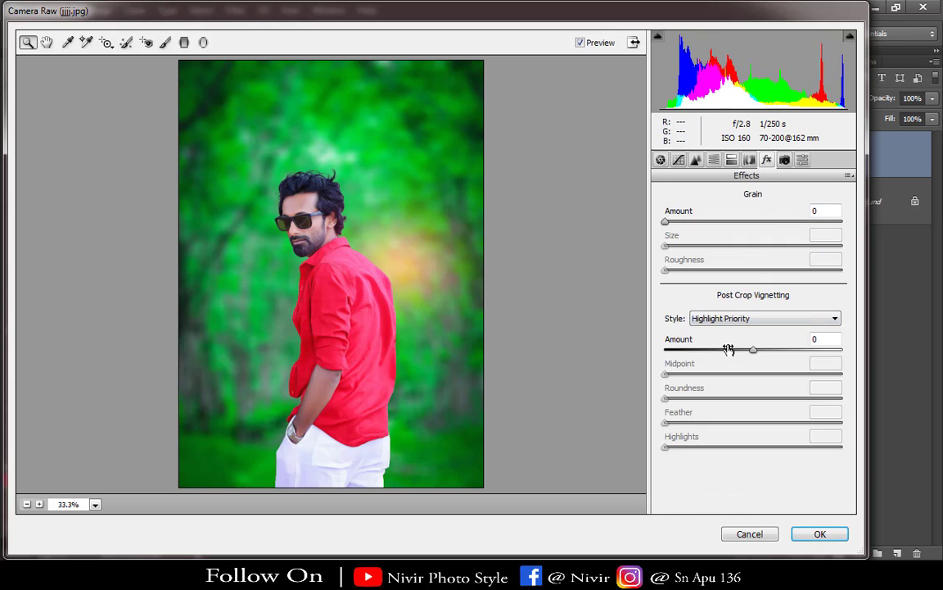
{"action": "left_click", "coordinate": [728, 349]}
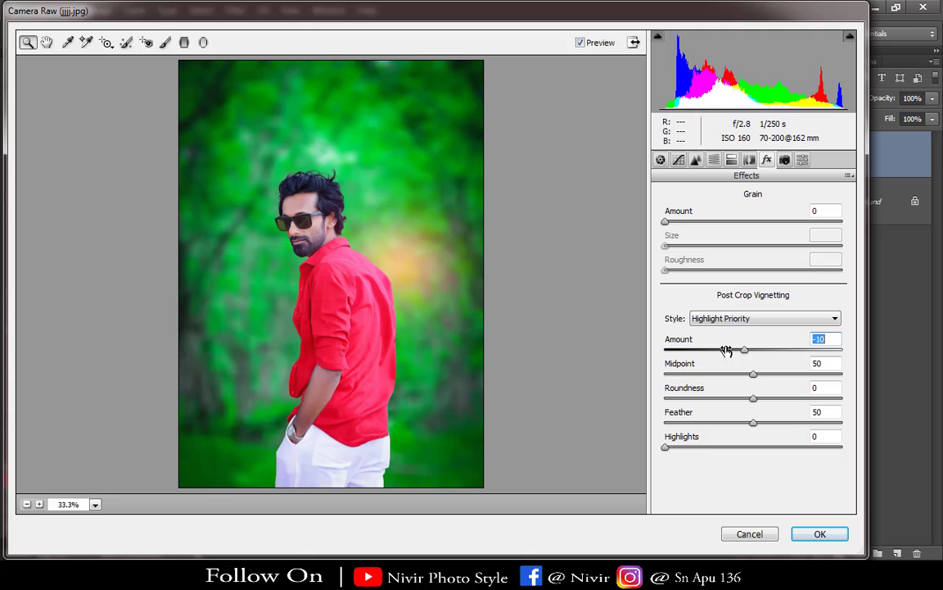
{"action": "left_click", "coordinate": [820, 534]}
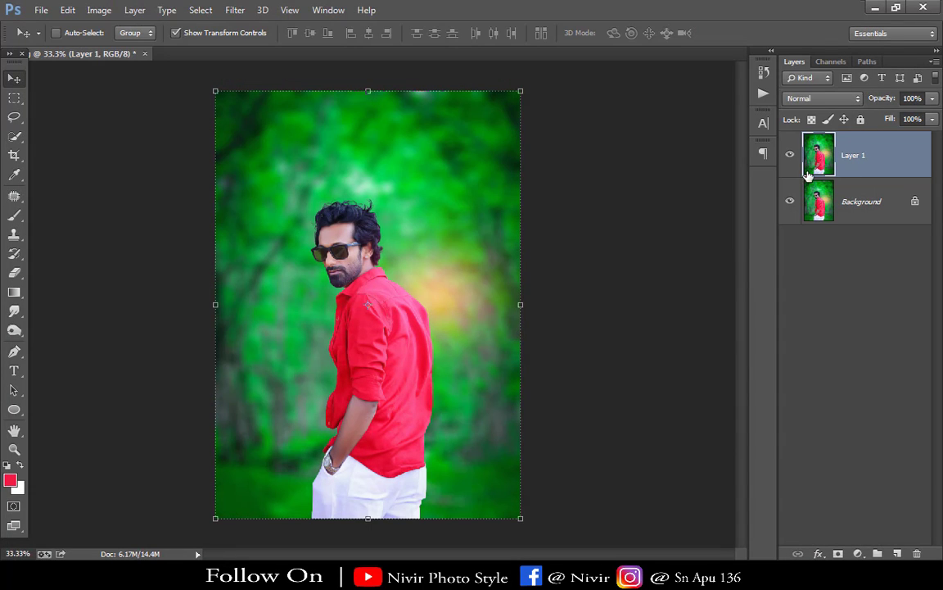
Merge the Camera Raw-adjusted layer down into the background and check the finished image
{"action": "right_click", "coordinate": [877, 171]}
{"action": "left_click", "coordinate": [619, 419]}
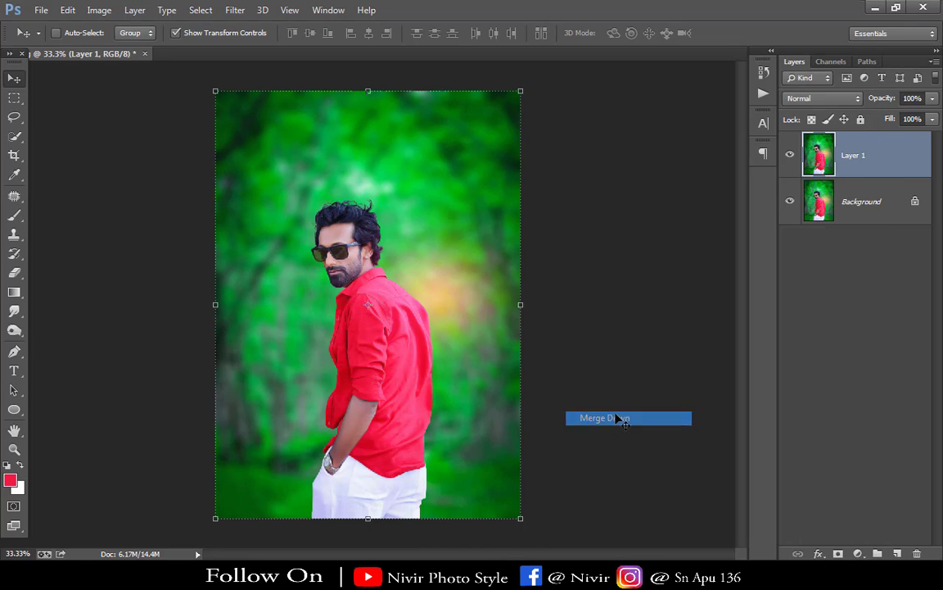
{"action": "key", "text": "ctrl+plus"}
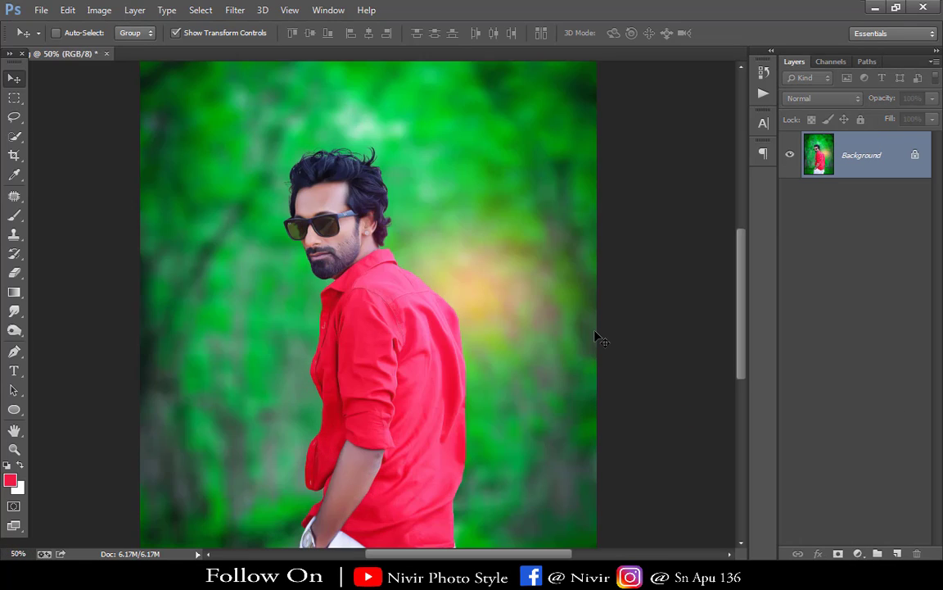
{"action": "key", "text": "ctrl+plus"}
{"action": "key", "text": "ctrl+minus"}
{"action": "key", "text": "ctrl+minus"}
{"action": "key", "text": "ctrl+plus"}
{"action": "key", "text": "ctrl+minus"}
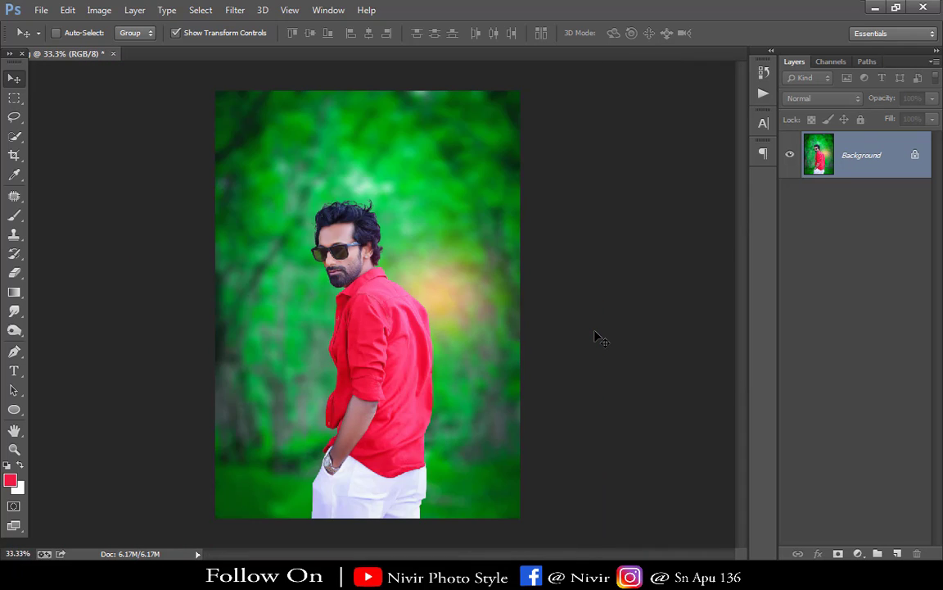